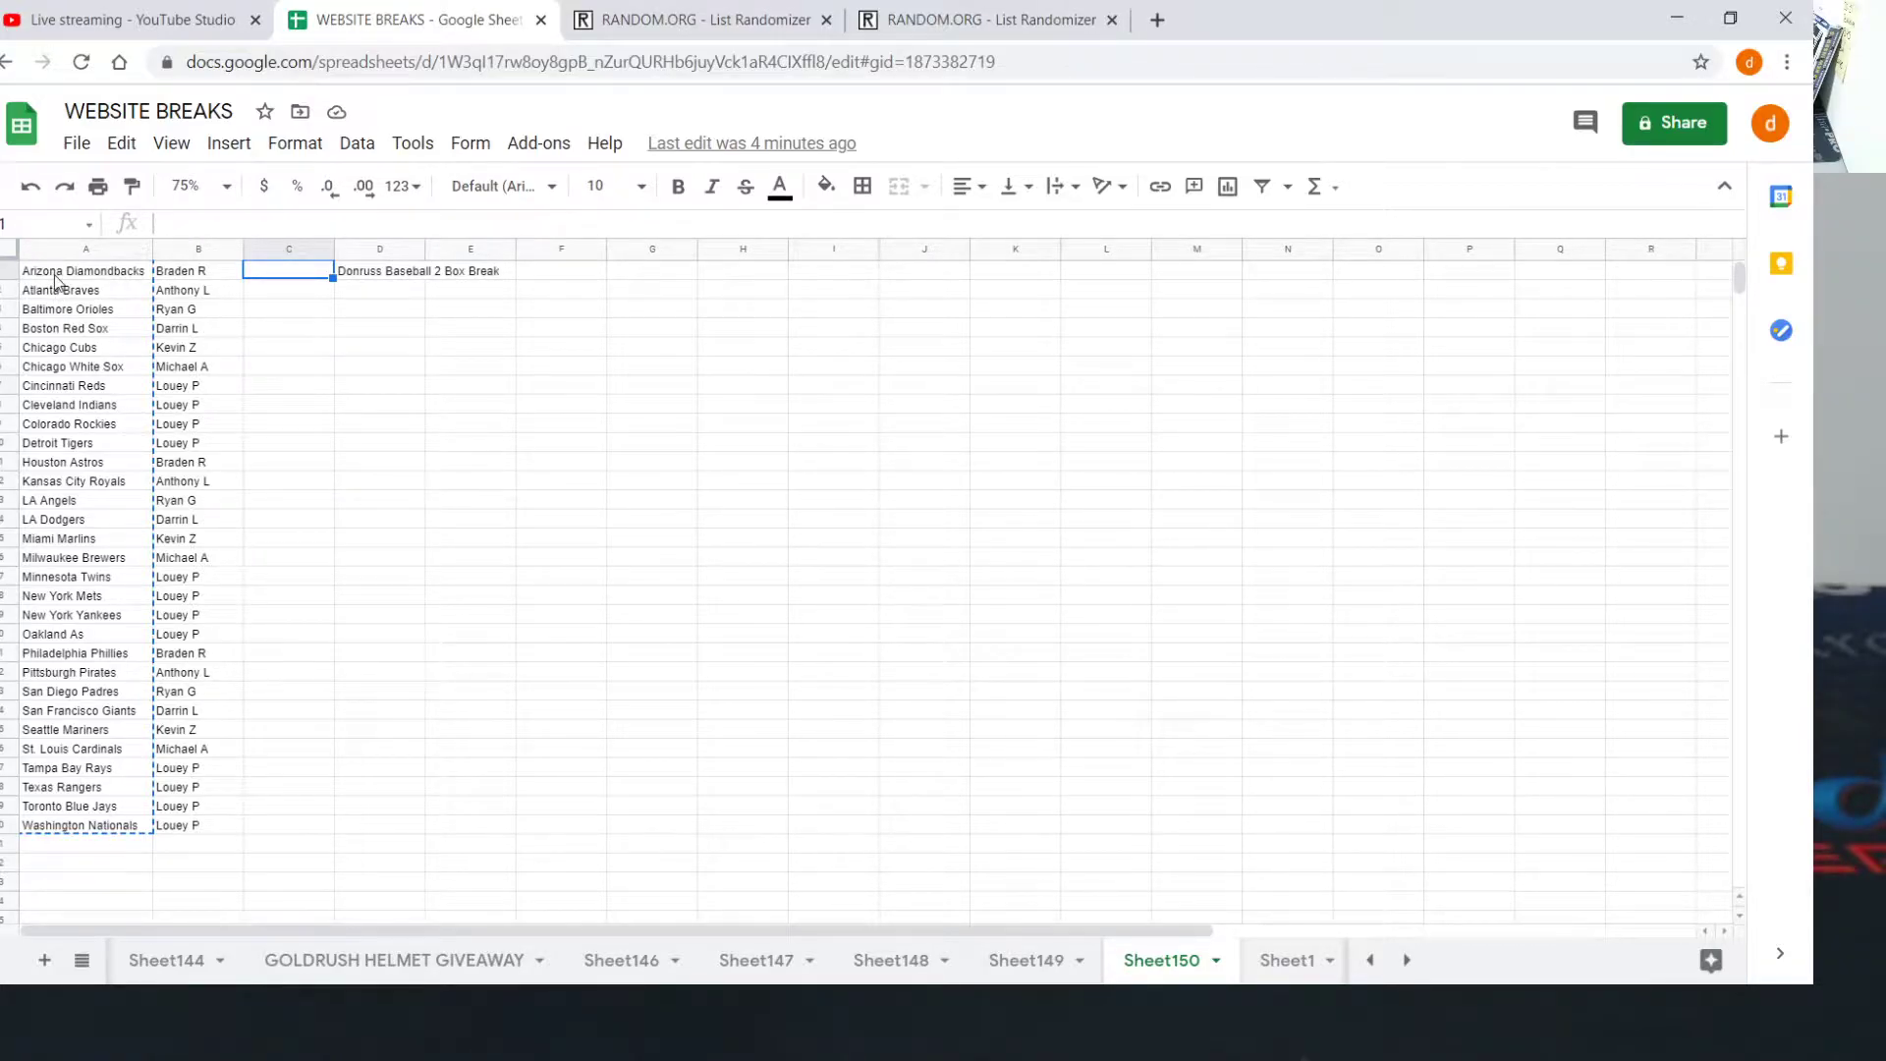
- Review the participant list and the team list loaded in the two RANDOM.ORG List Randomizer pages, then return to the WEBSITE BREAKS spreadsheet
click(522, 325)
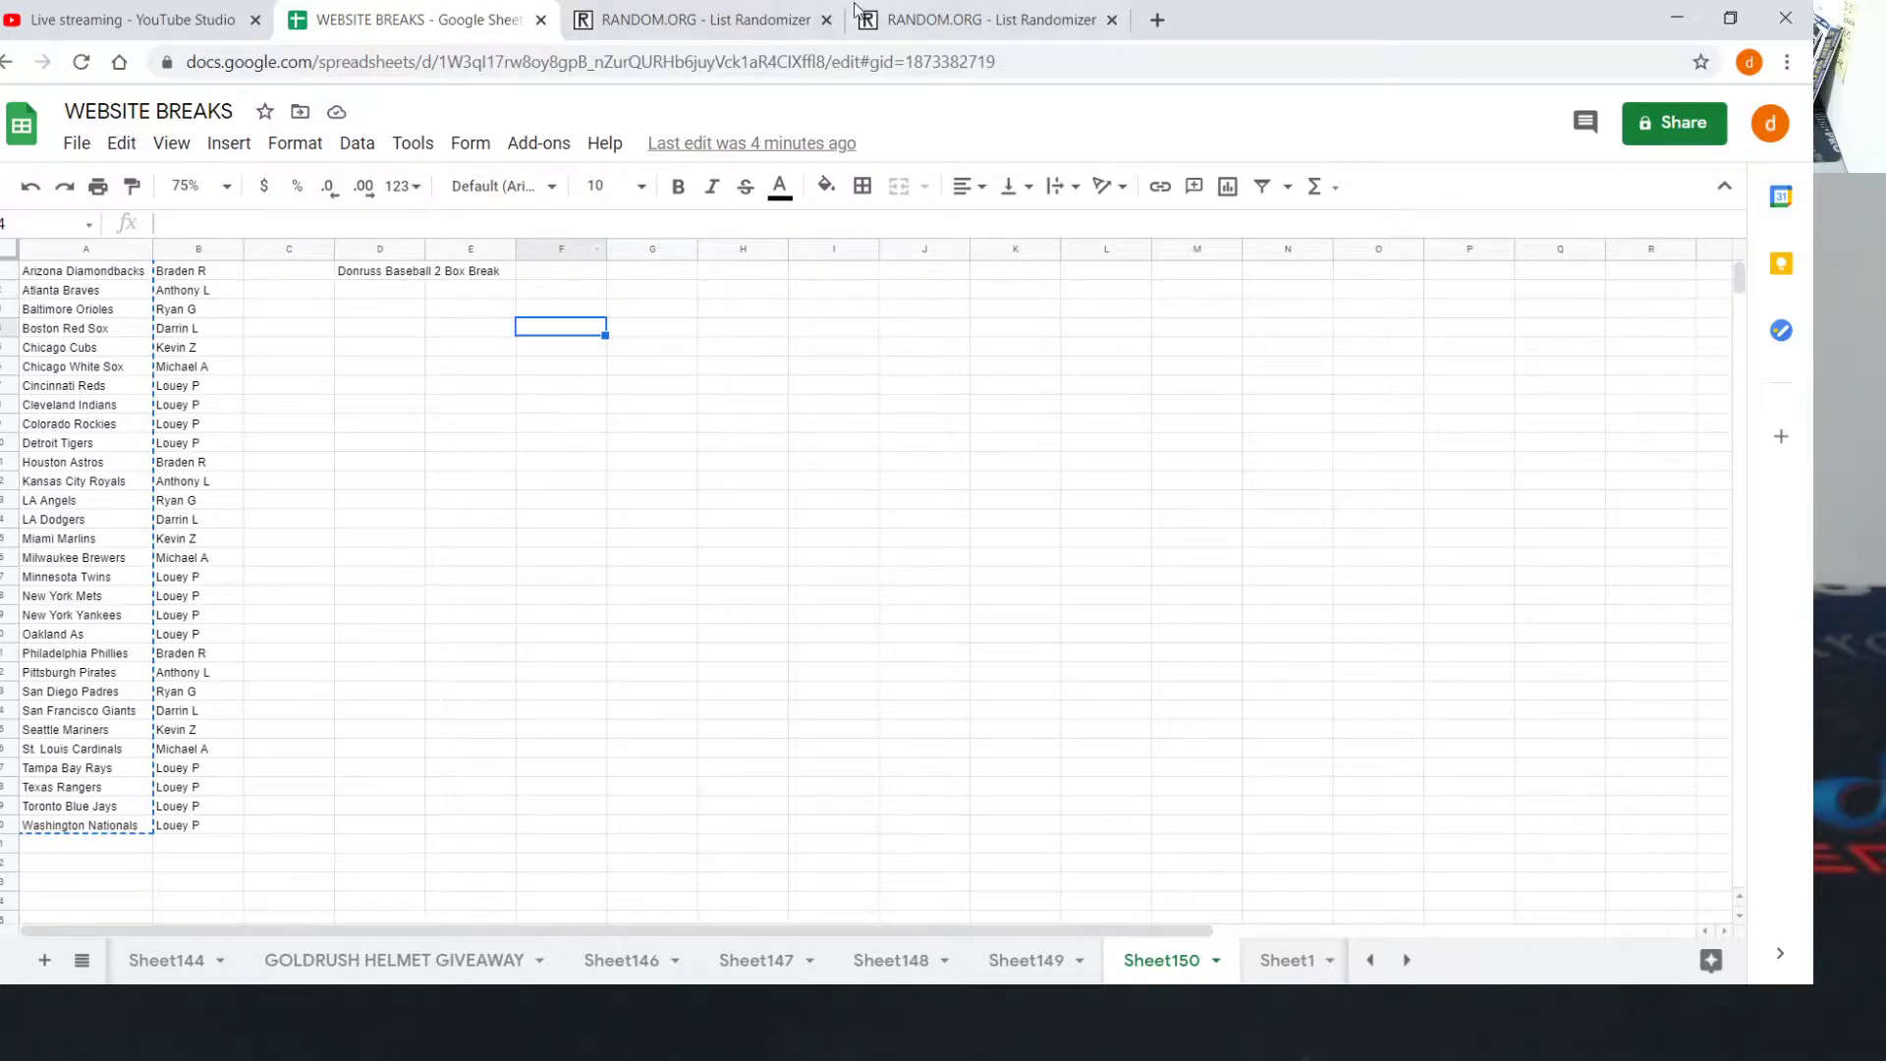
click(714, 12)
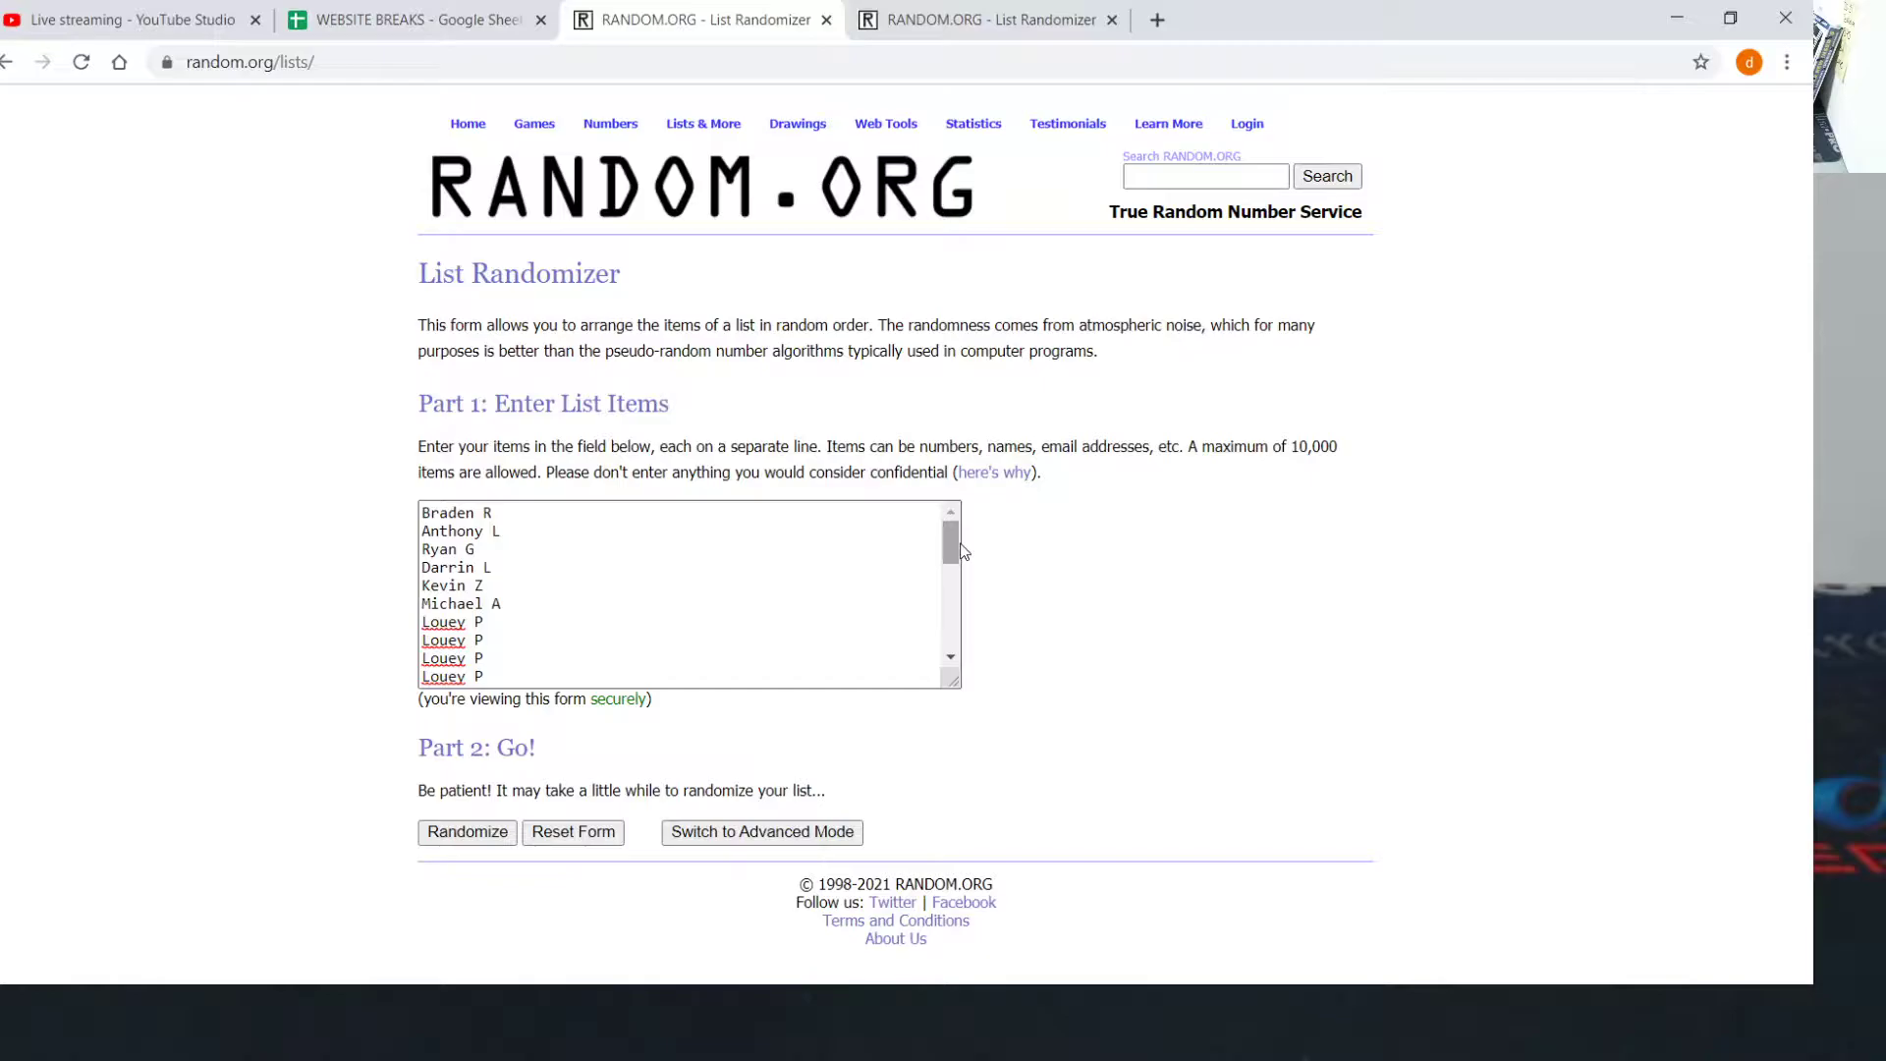
click(962, 552)
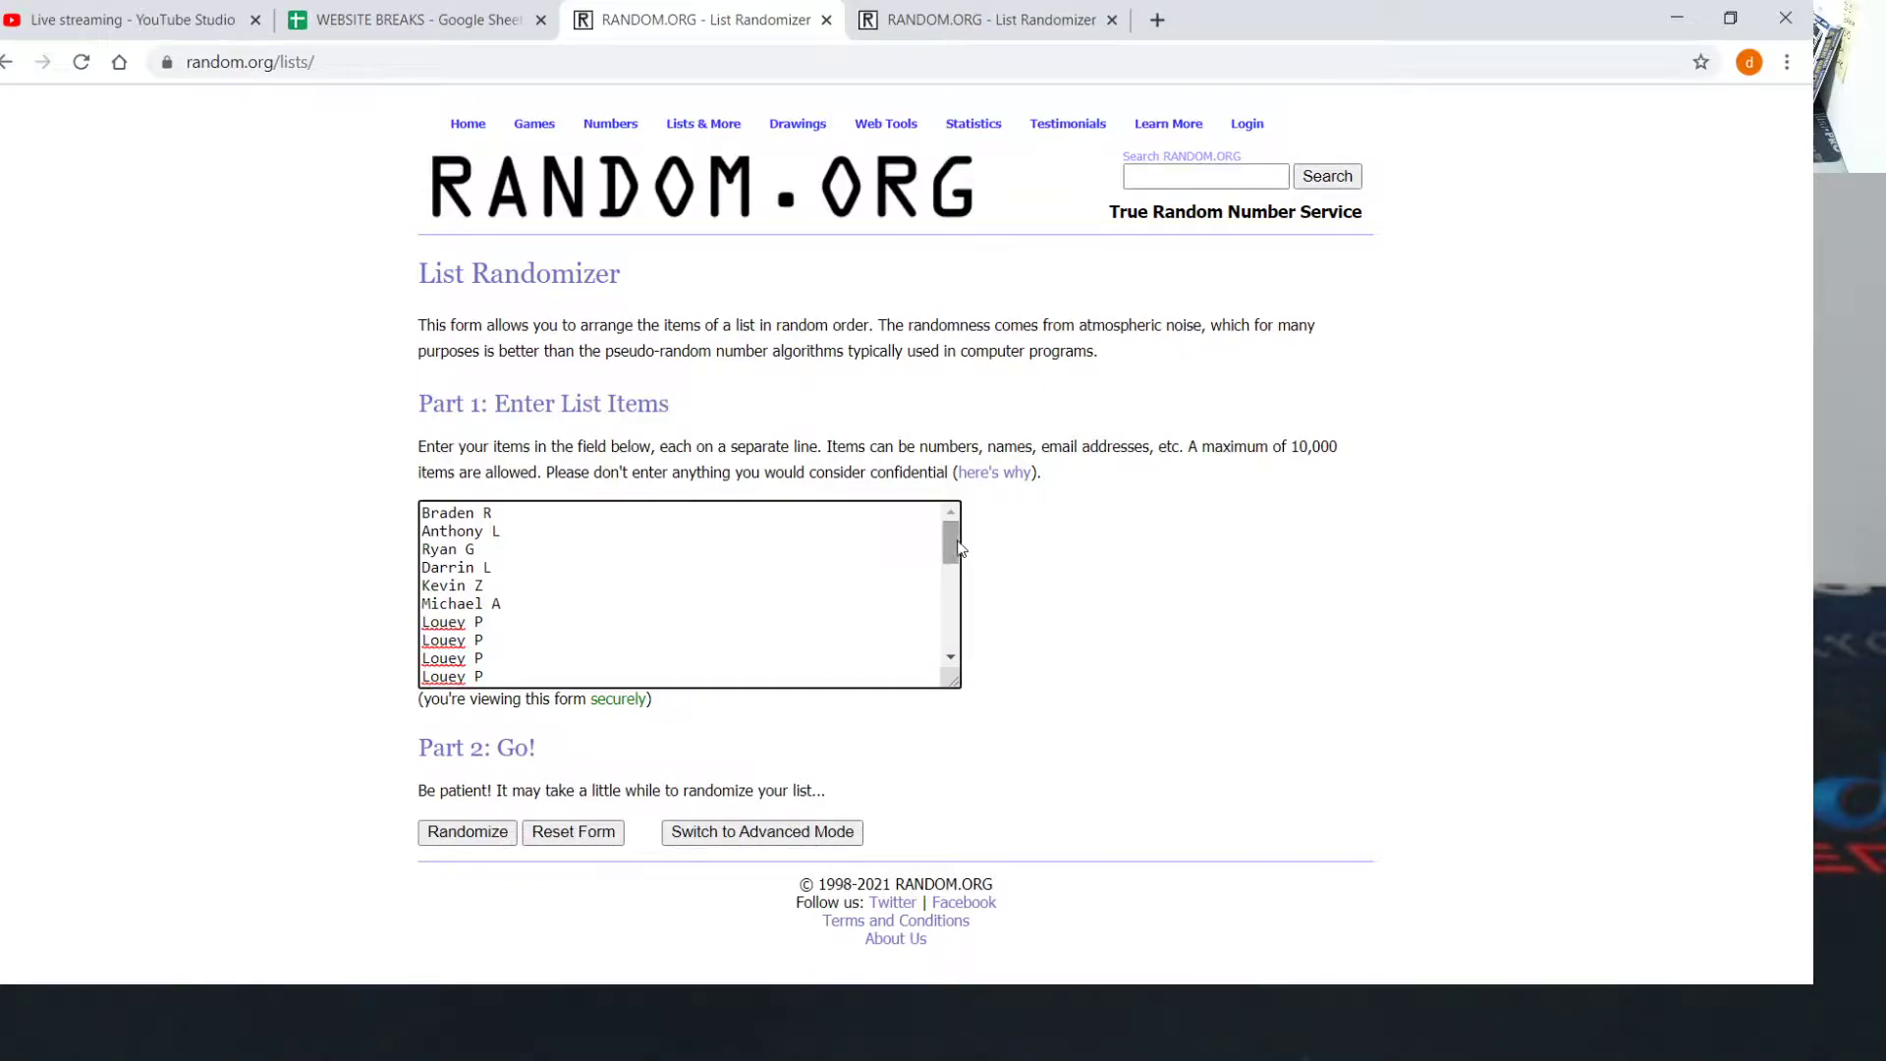
drag(963, 552, 957, 591)
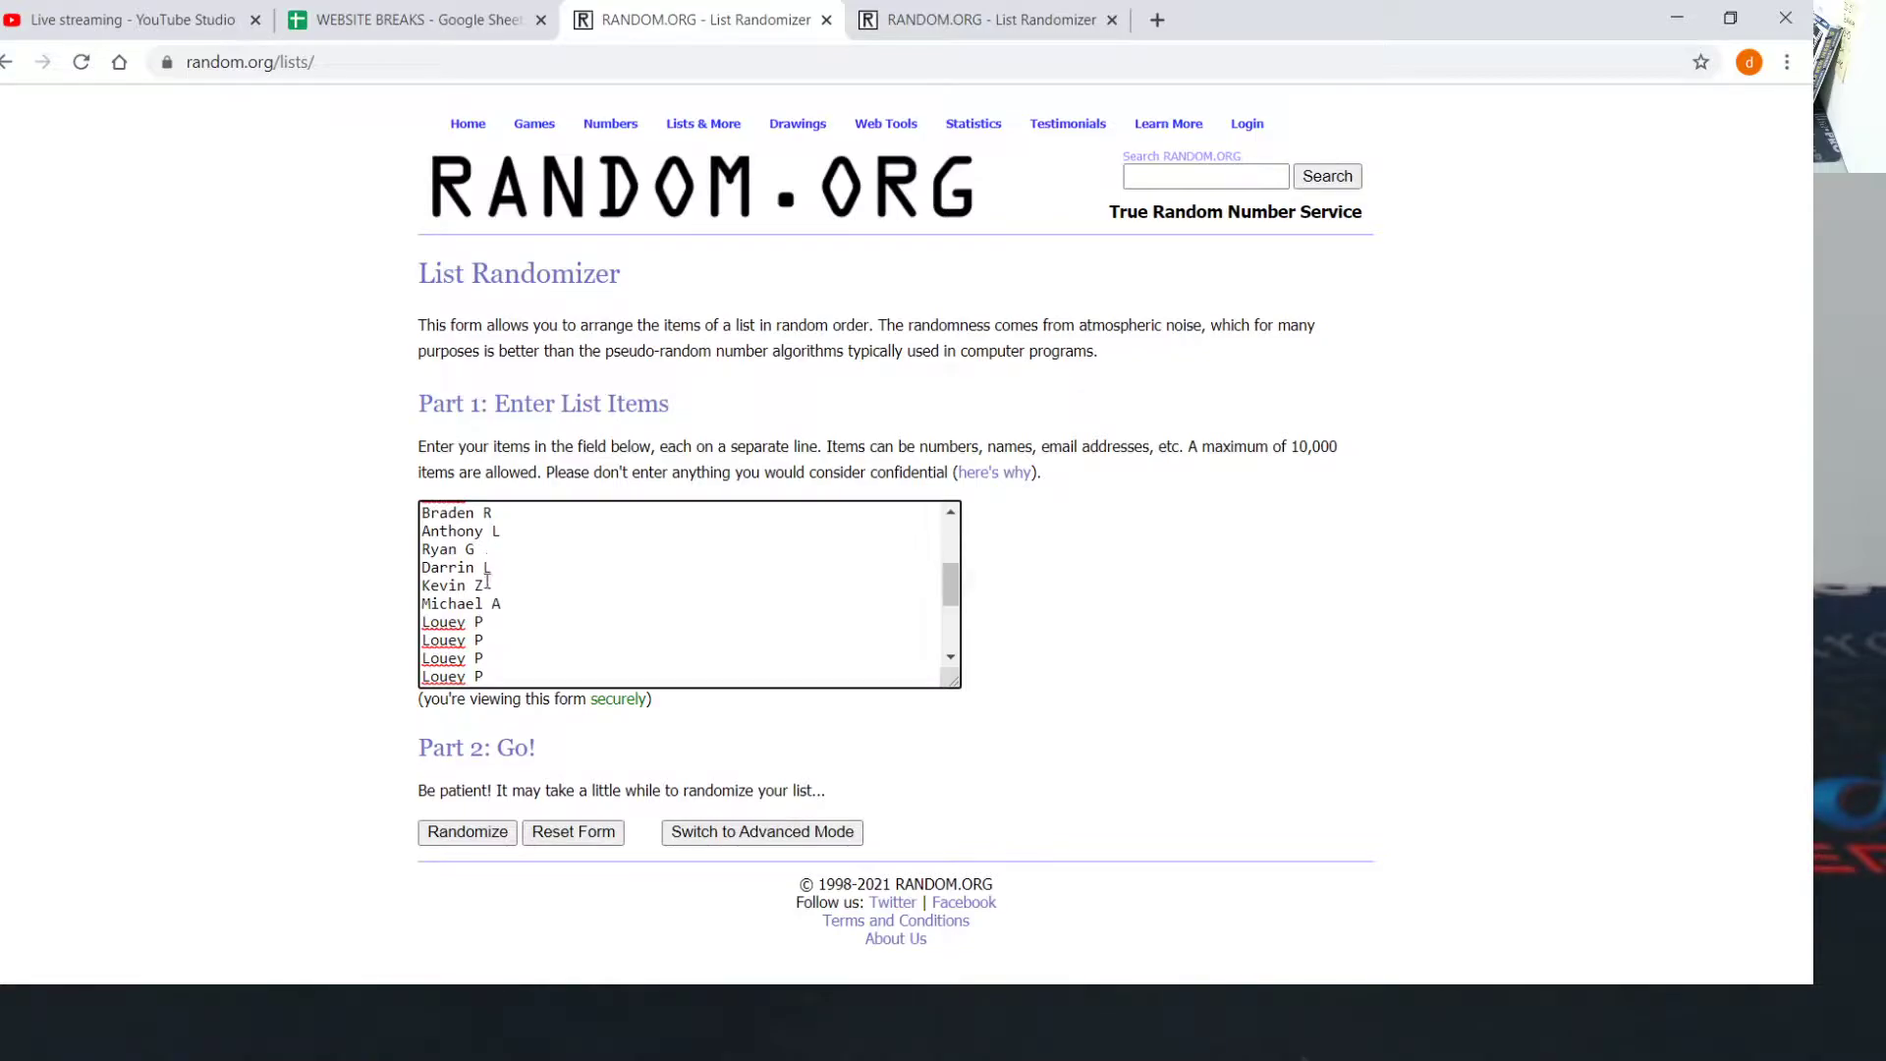
drag(951, 585, 962, 639)
click(967, 14)
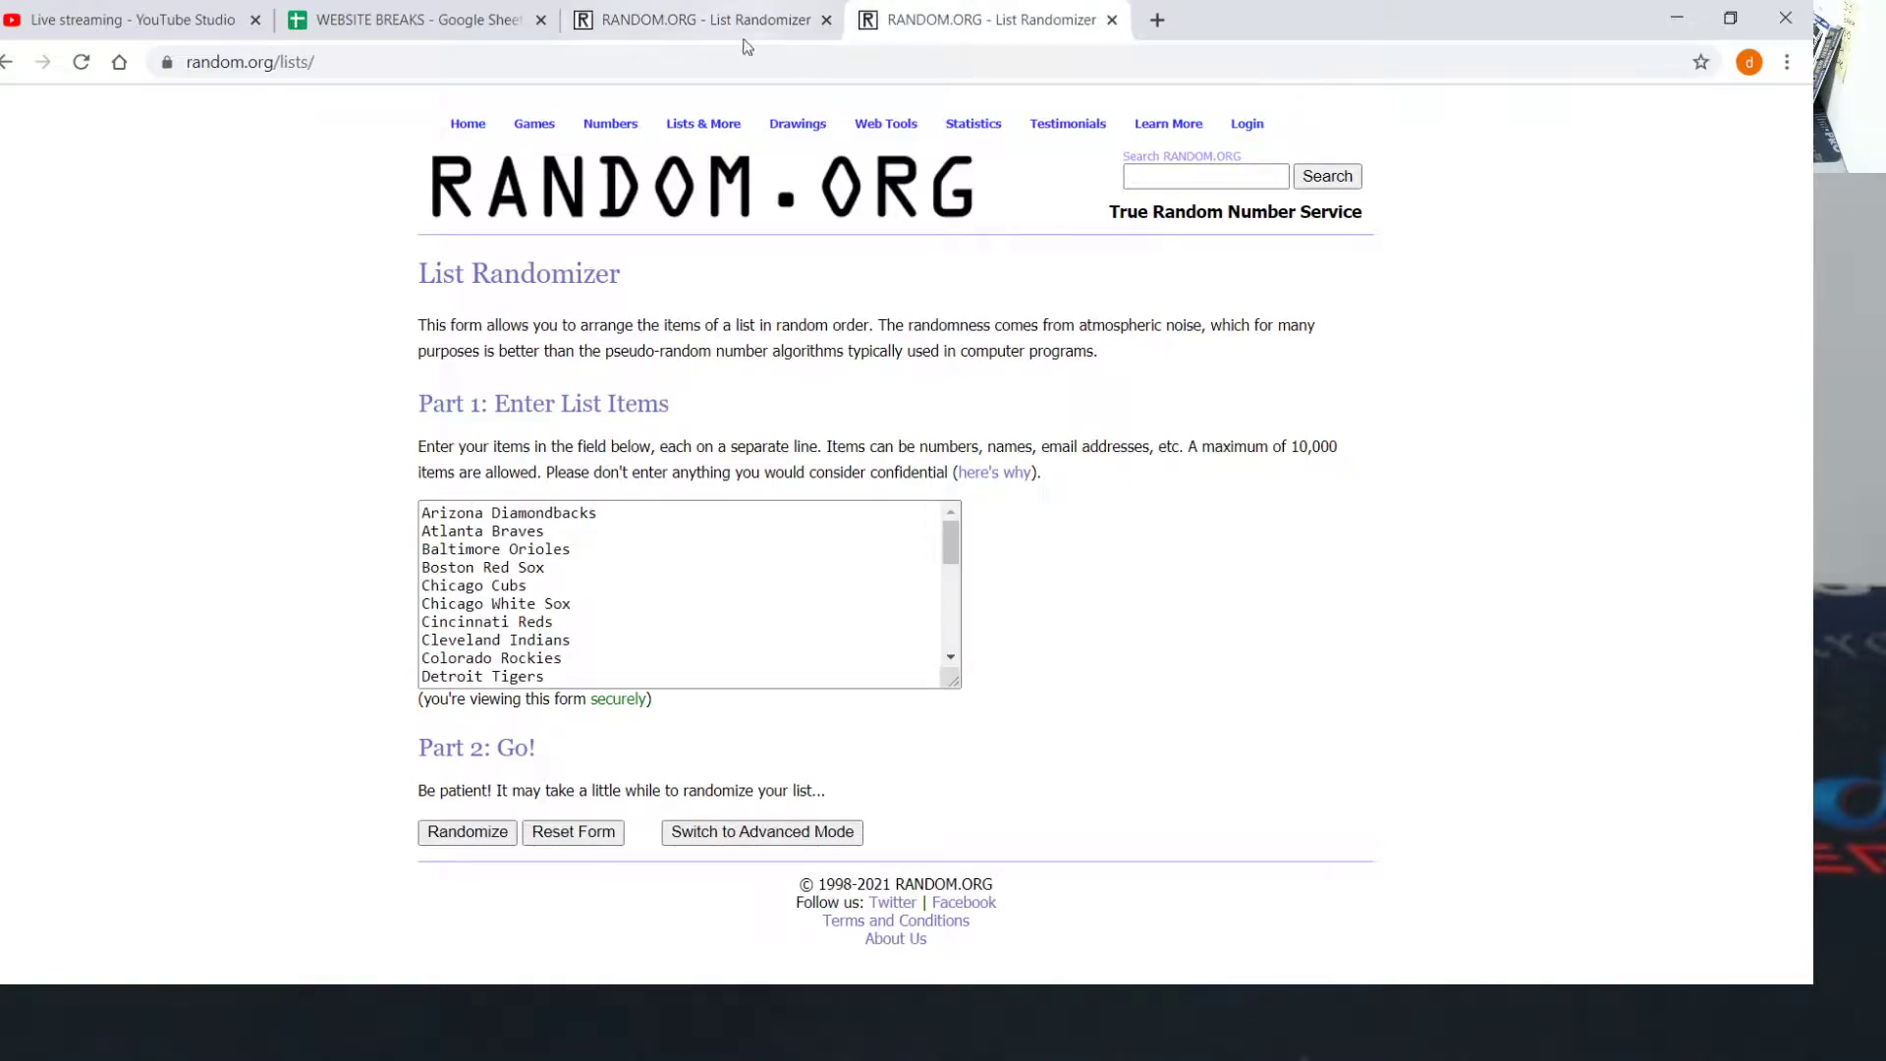
scroll(567, 588, down, 5)
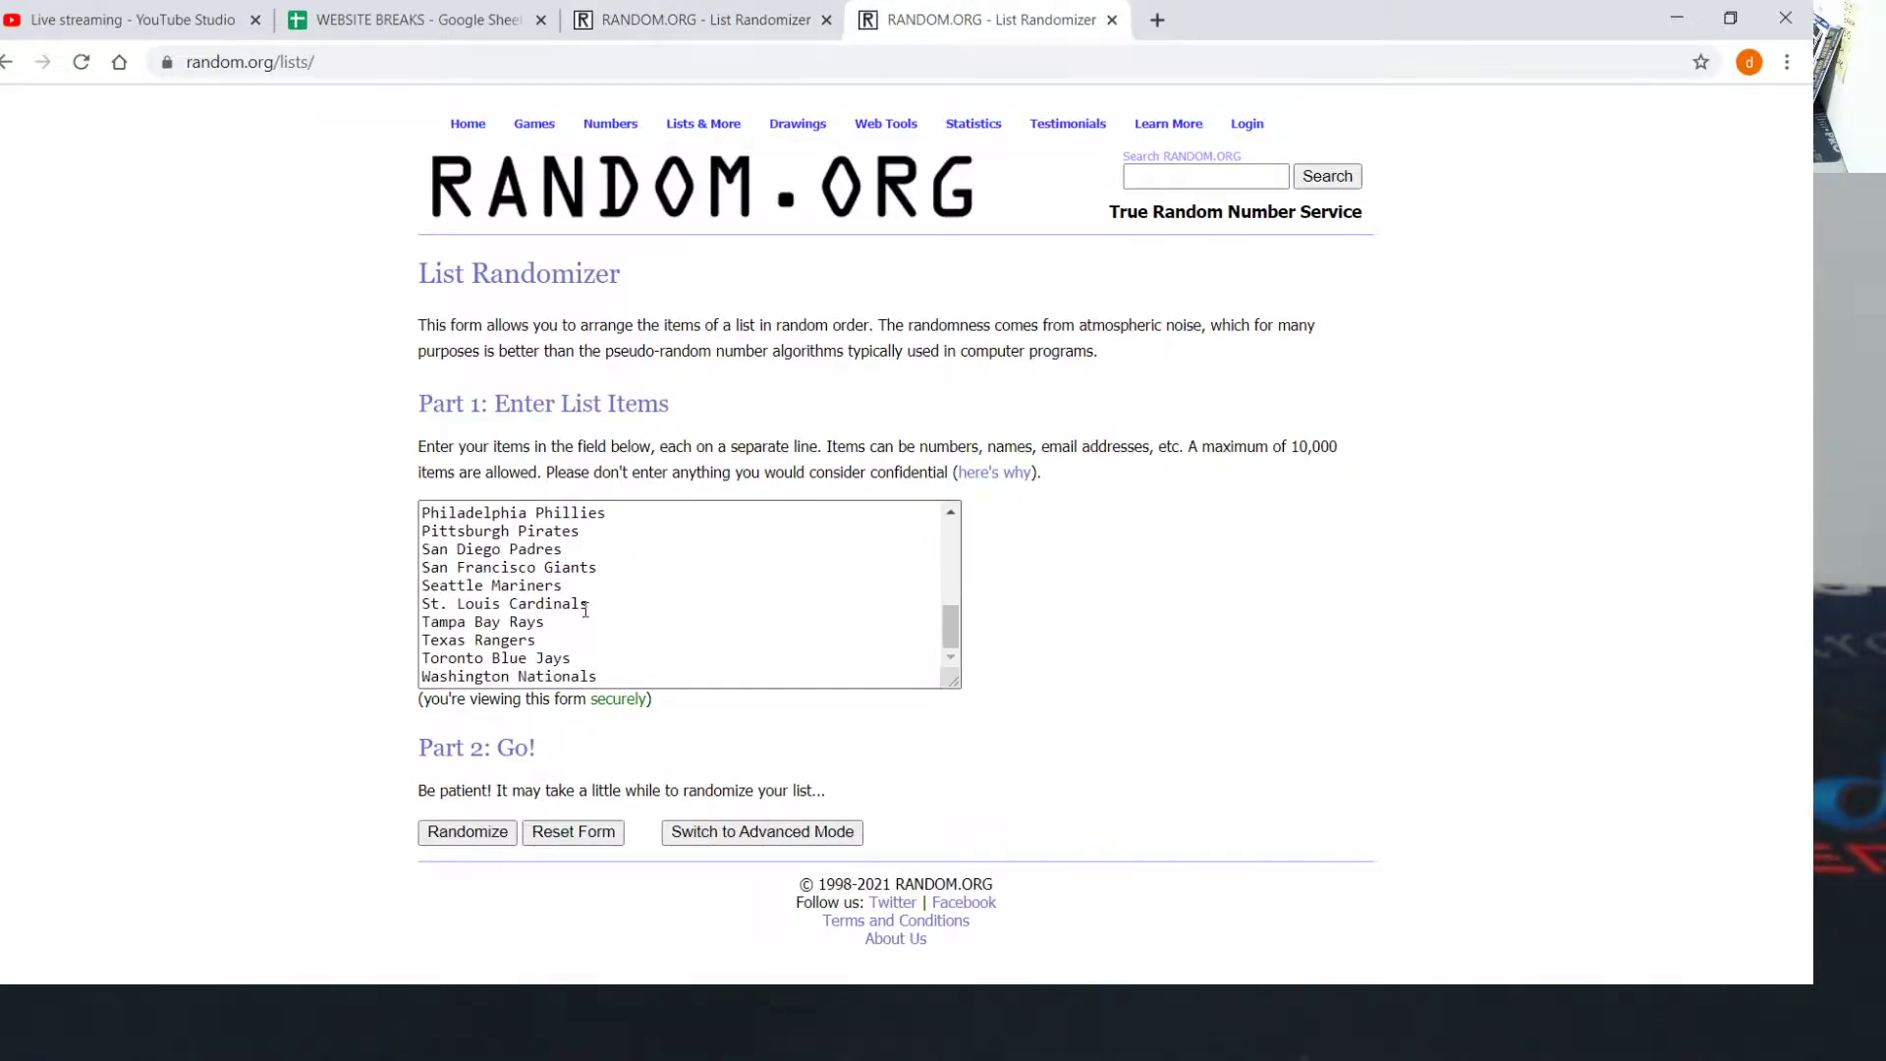
scroll(586, 609, up, 5)
click(698, 19)
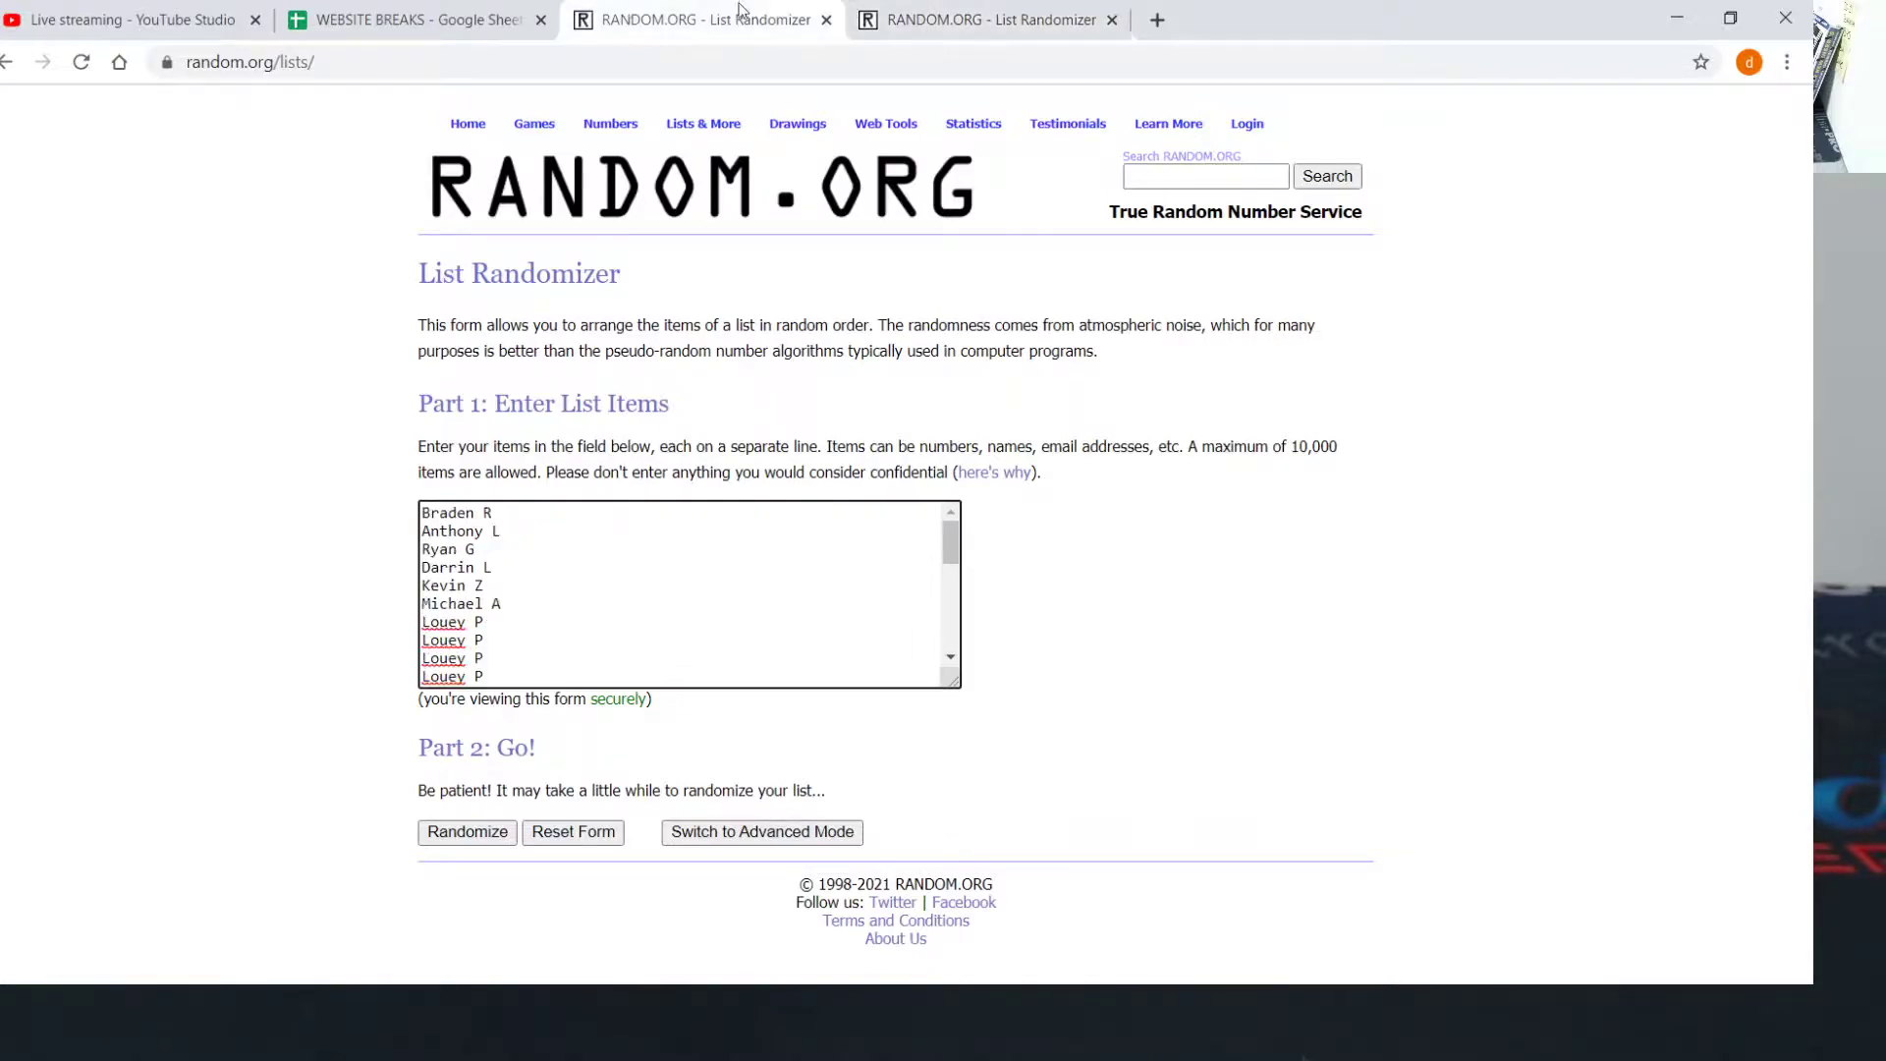
click(378, 12)
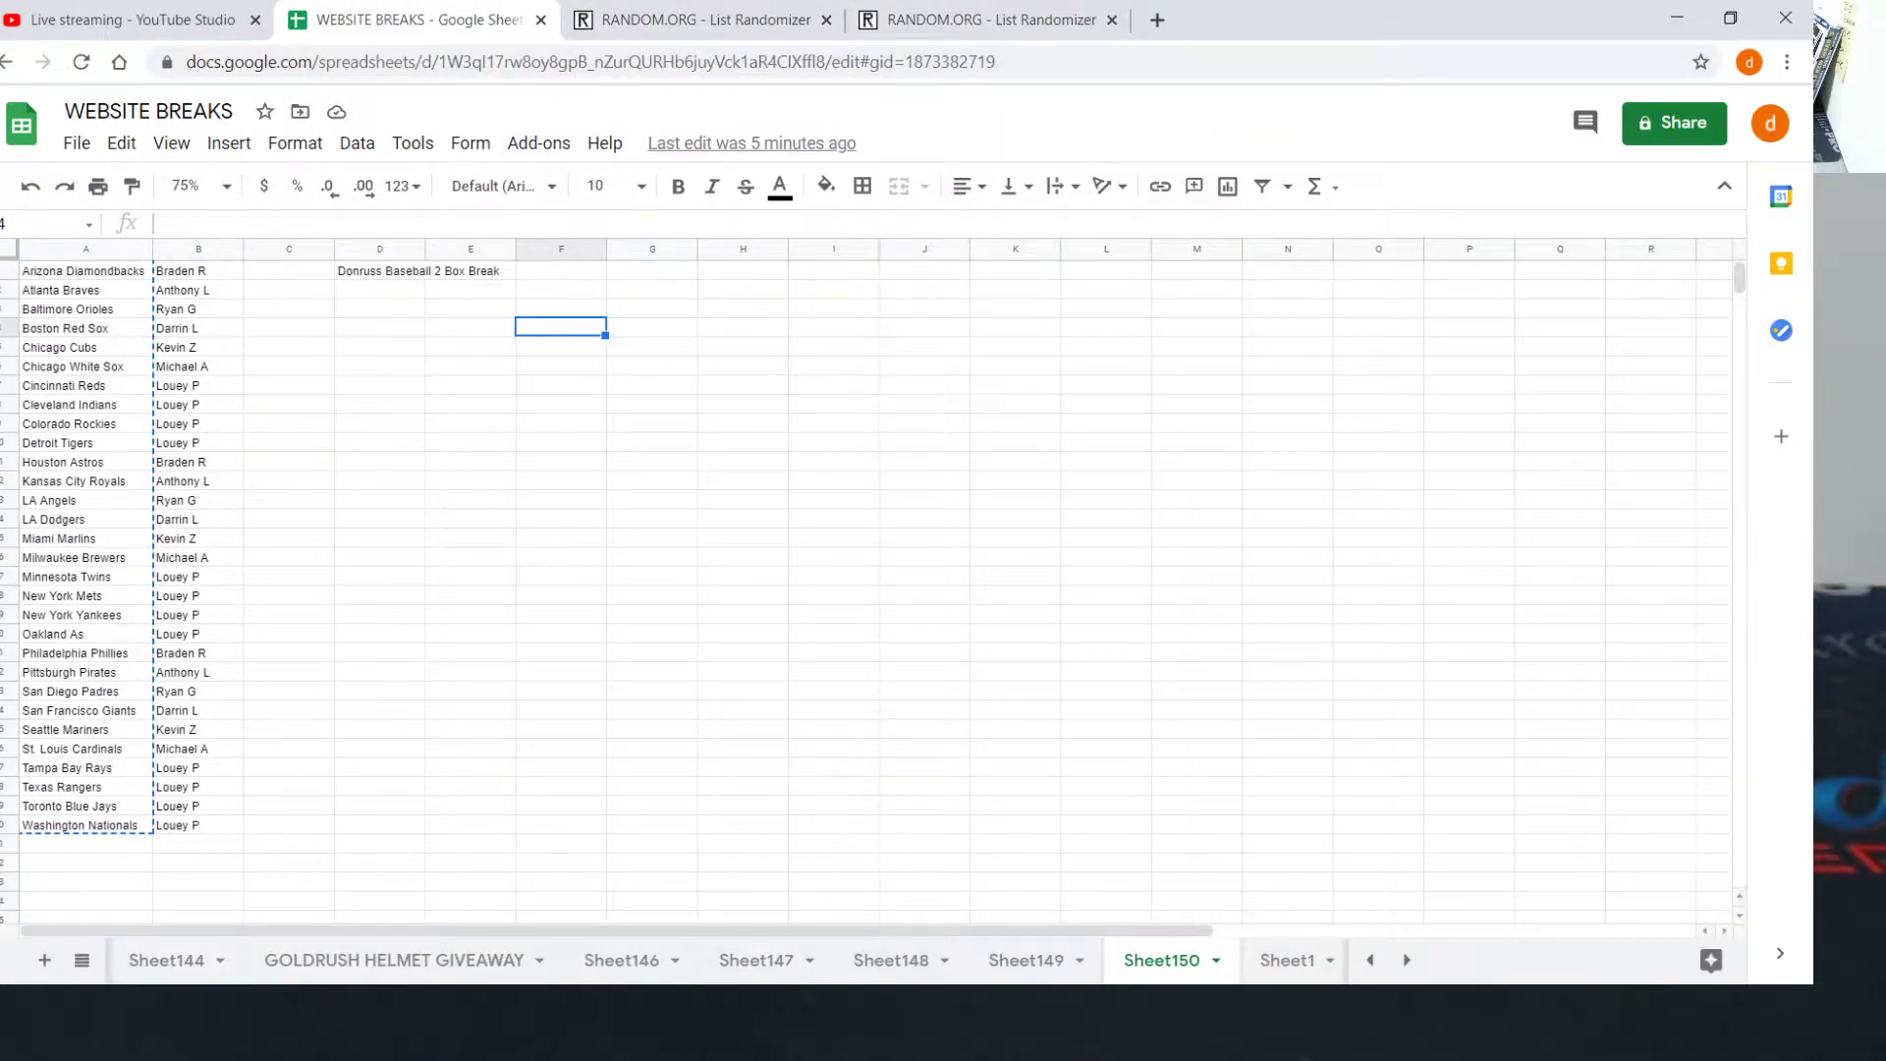
- Randomize the list of participant names nine times in the RANDOM.ORG List Randomizer
click(780, 11)
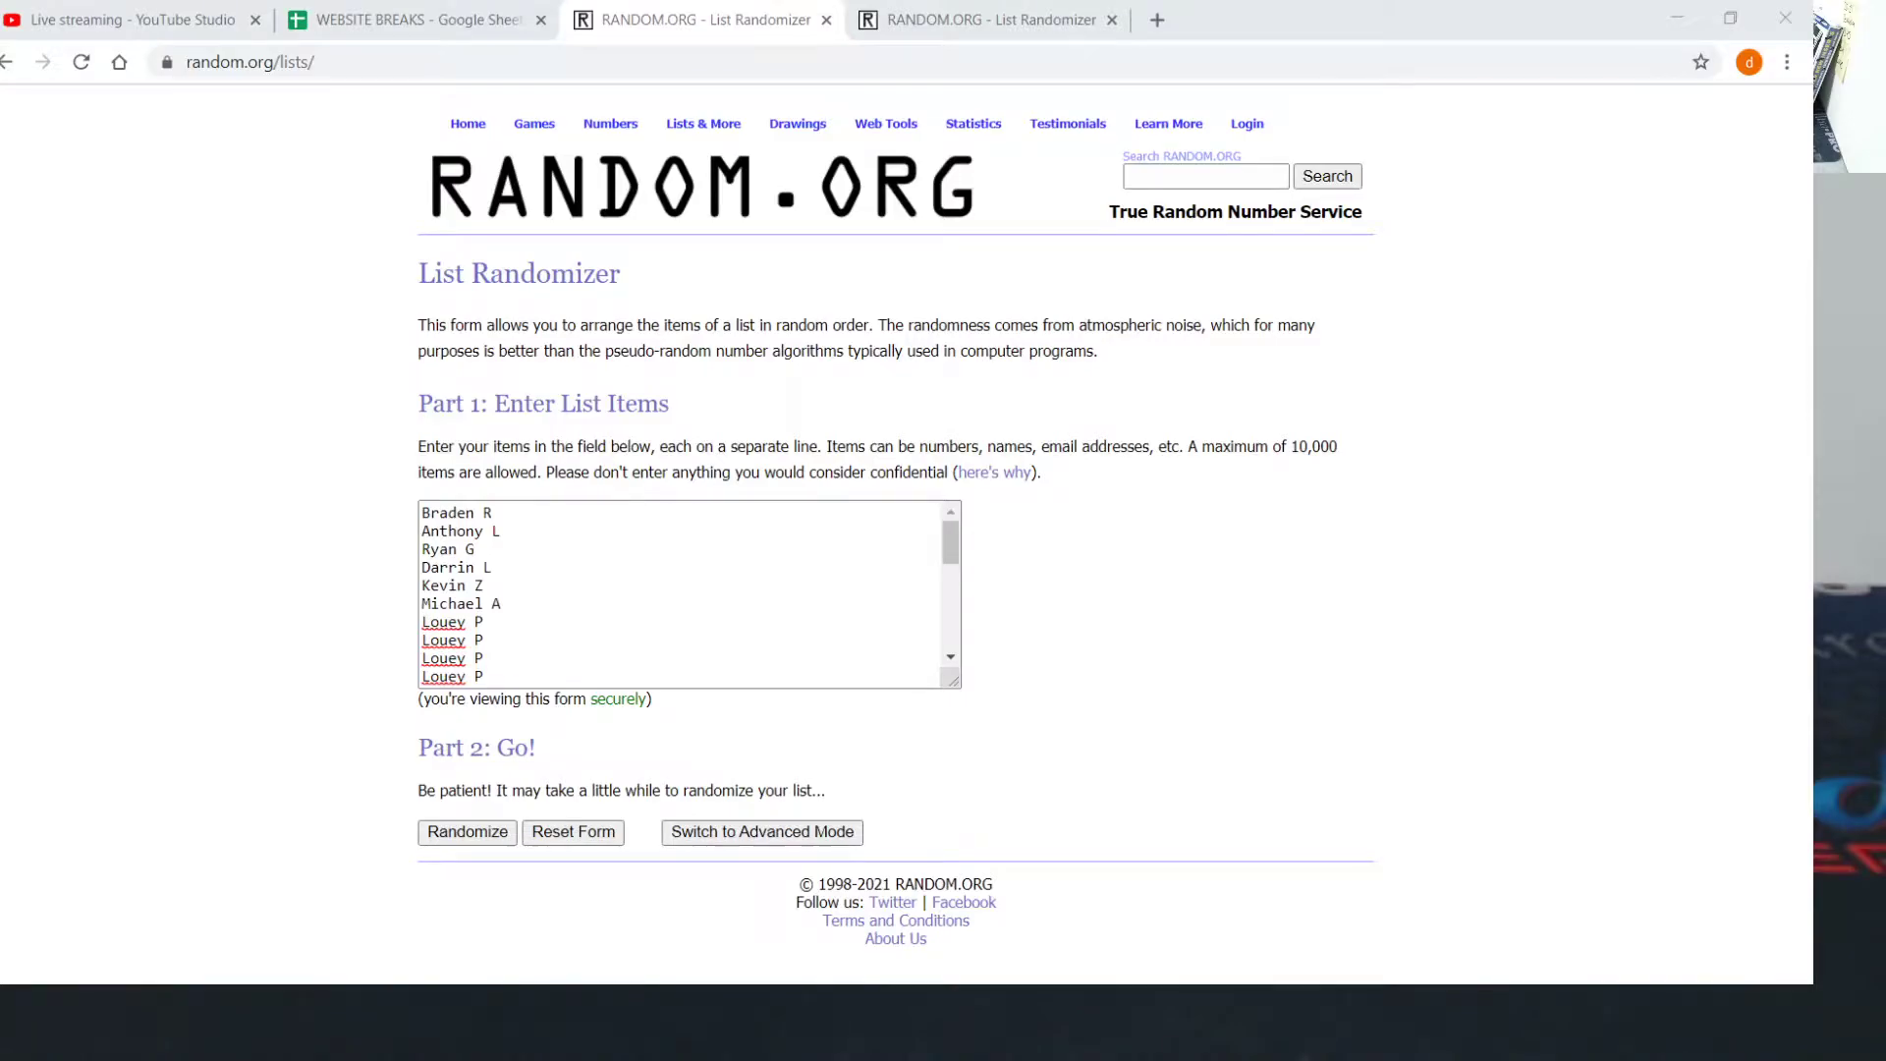
click(604, 644)
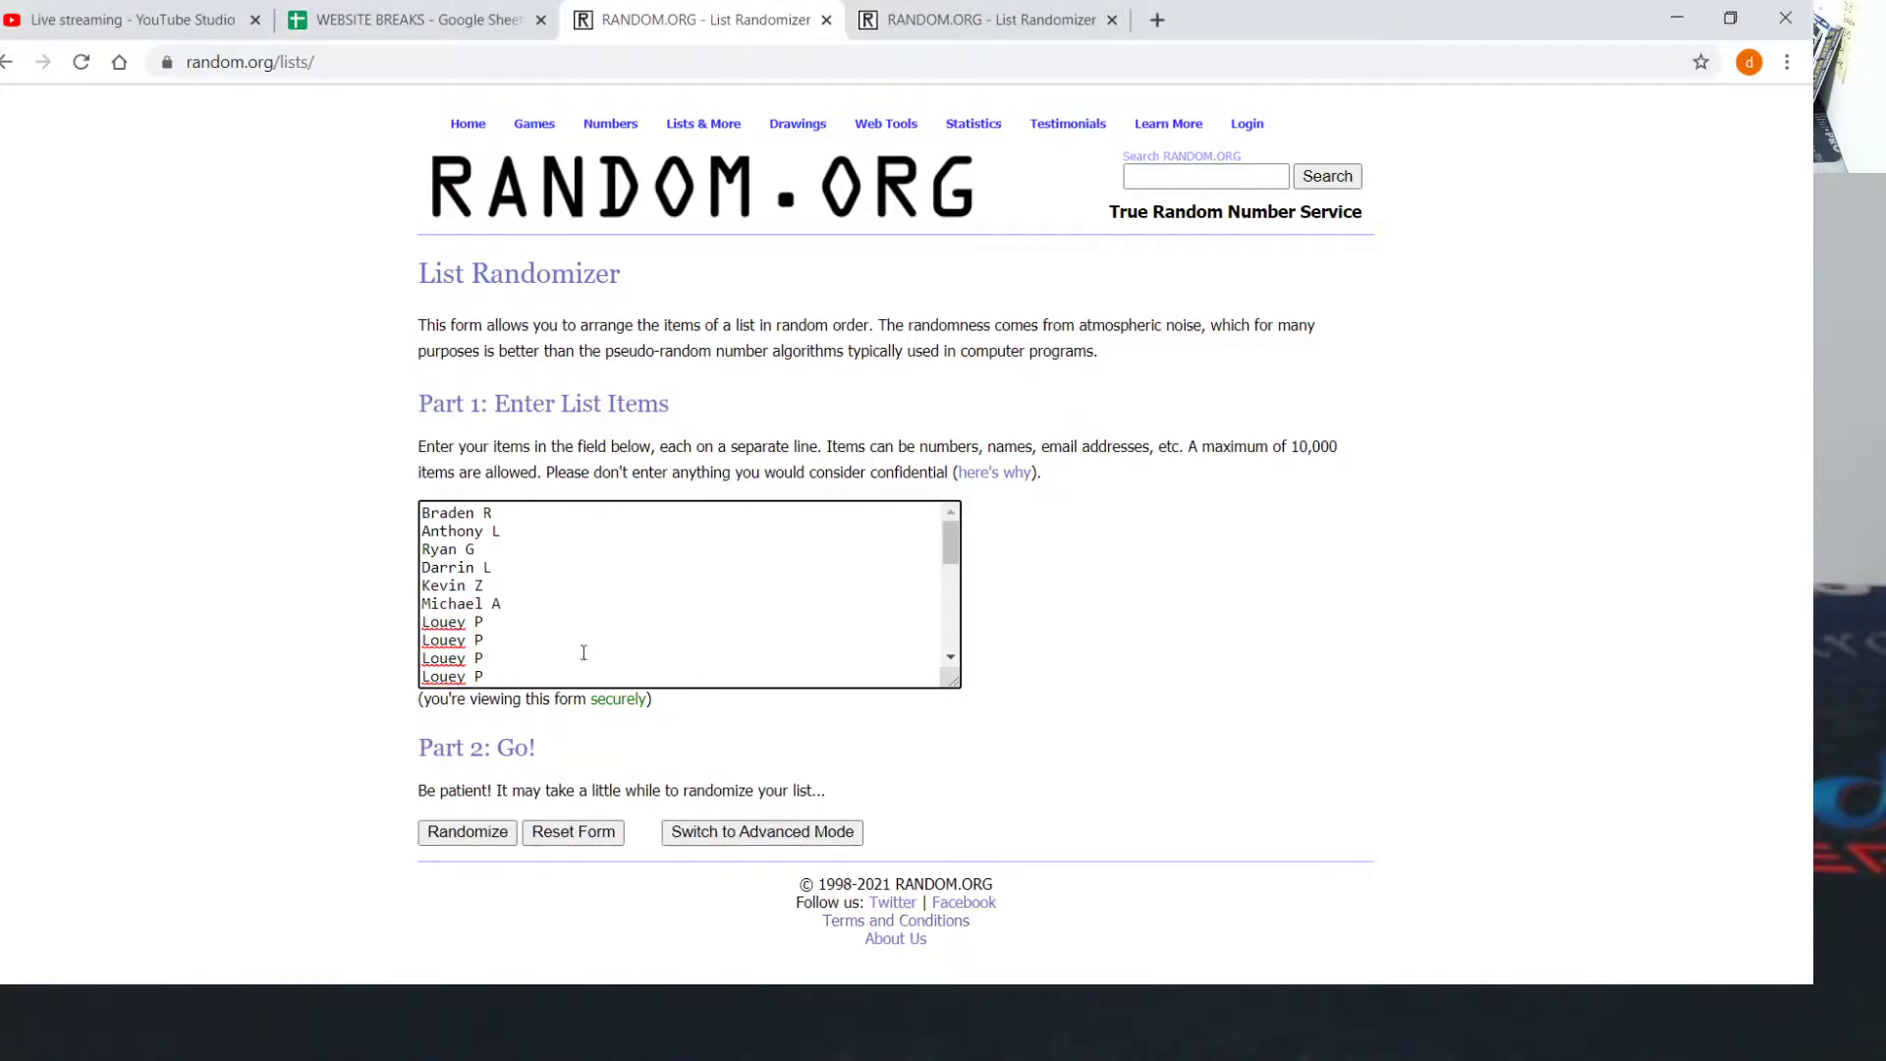
click(488, 834)
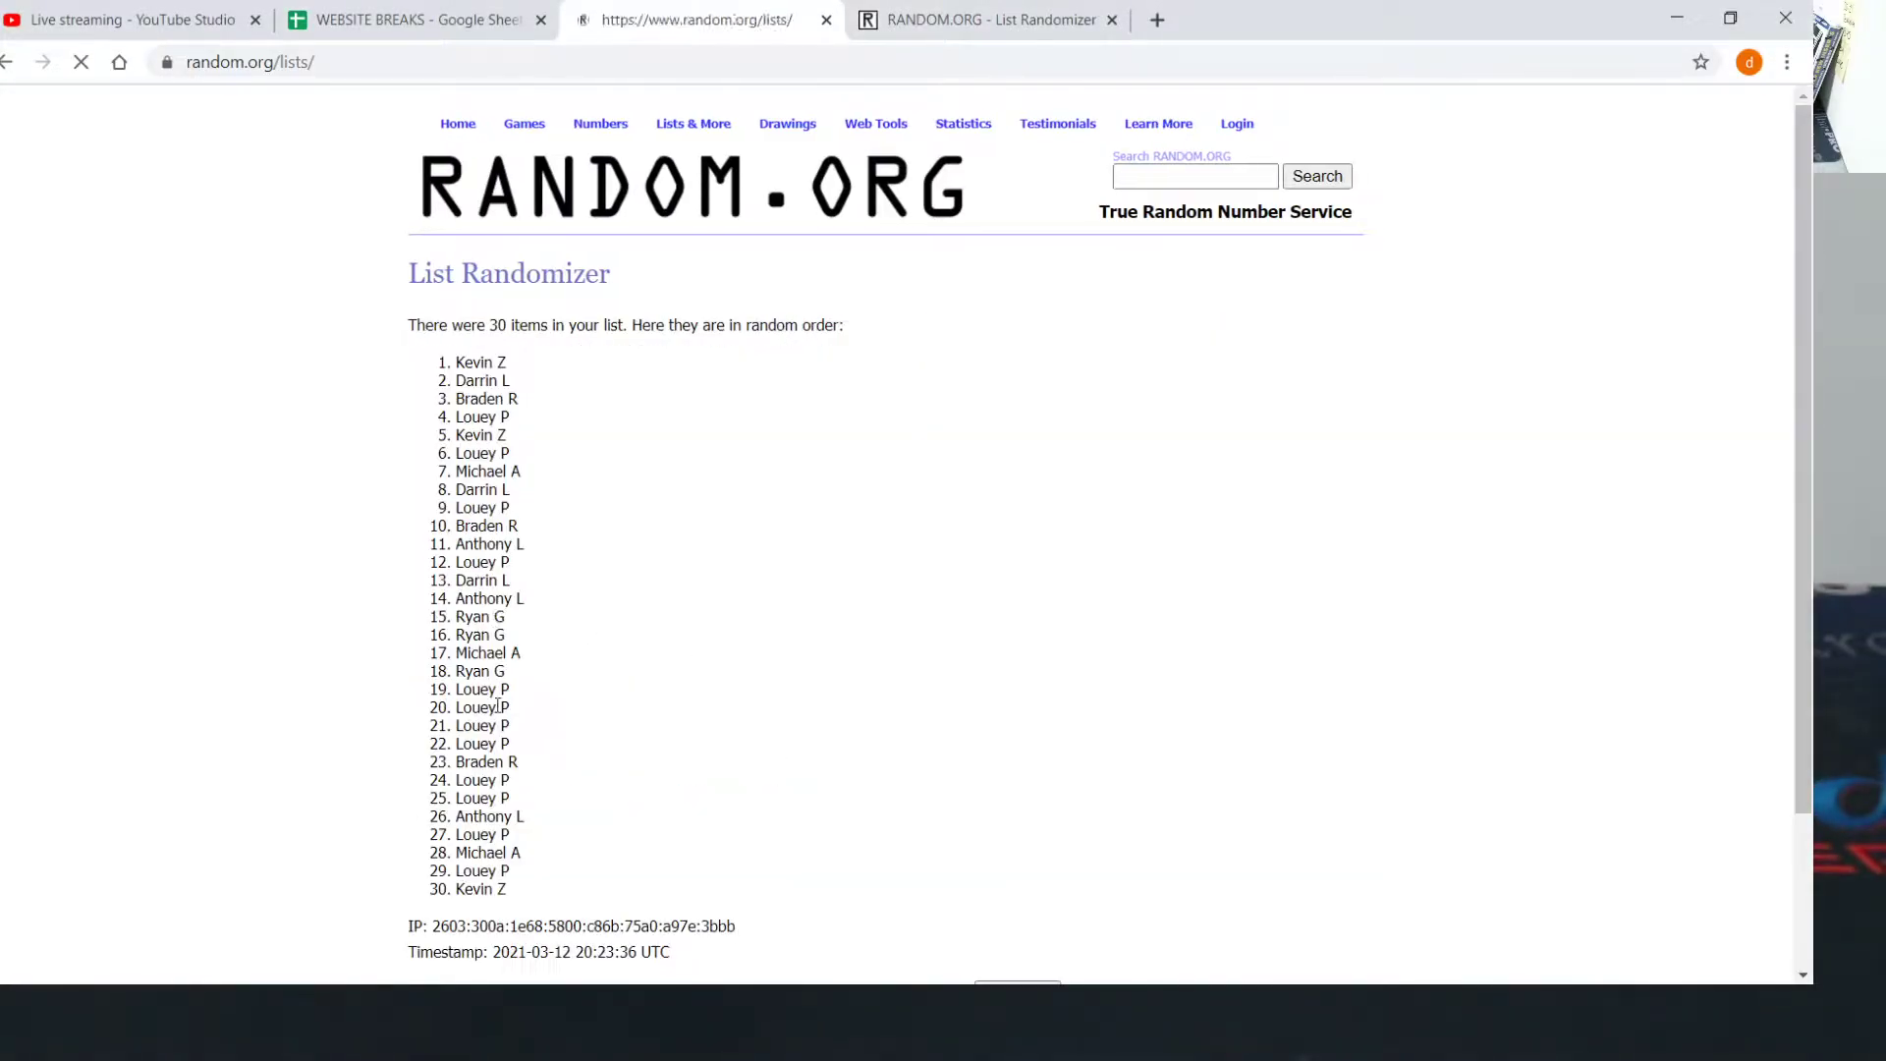
scroll(490, 617, down, 2)
click(439, 840)
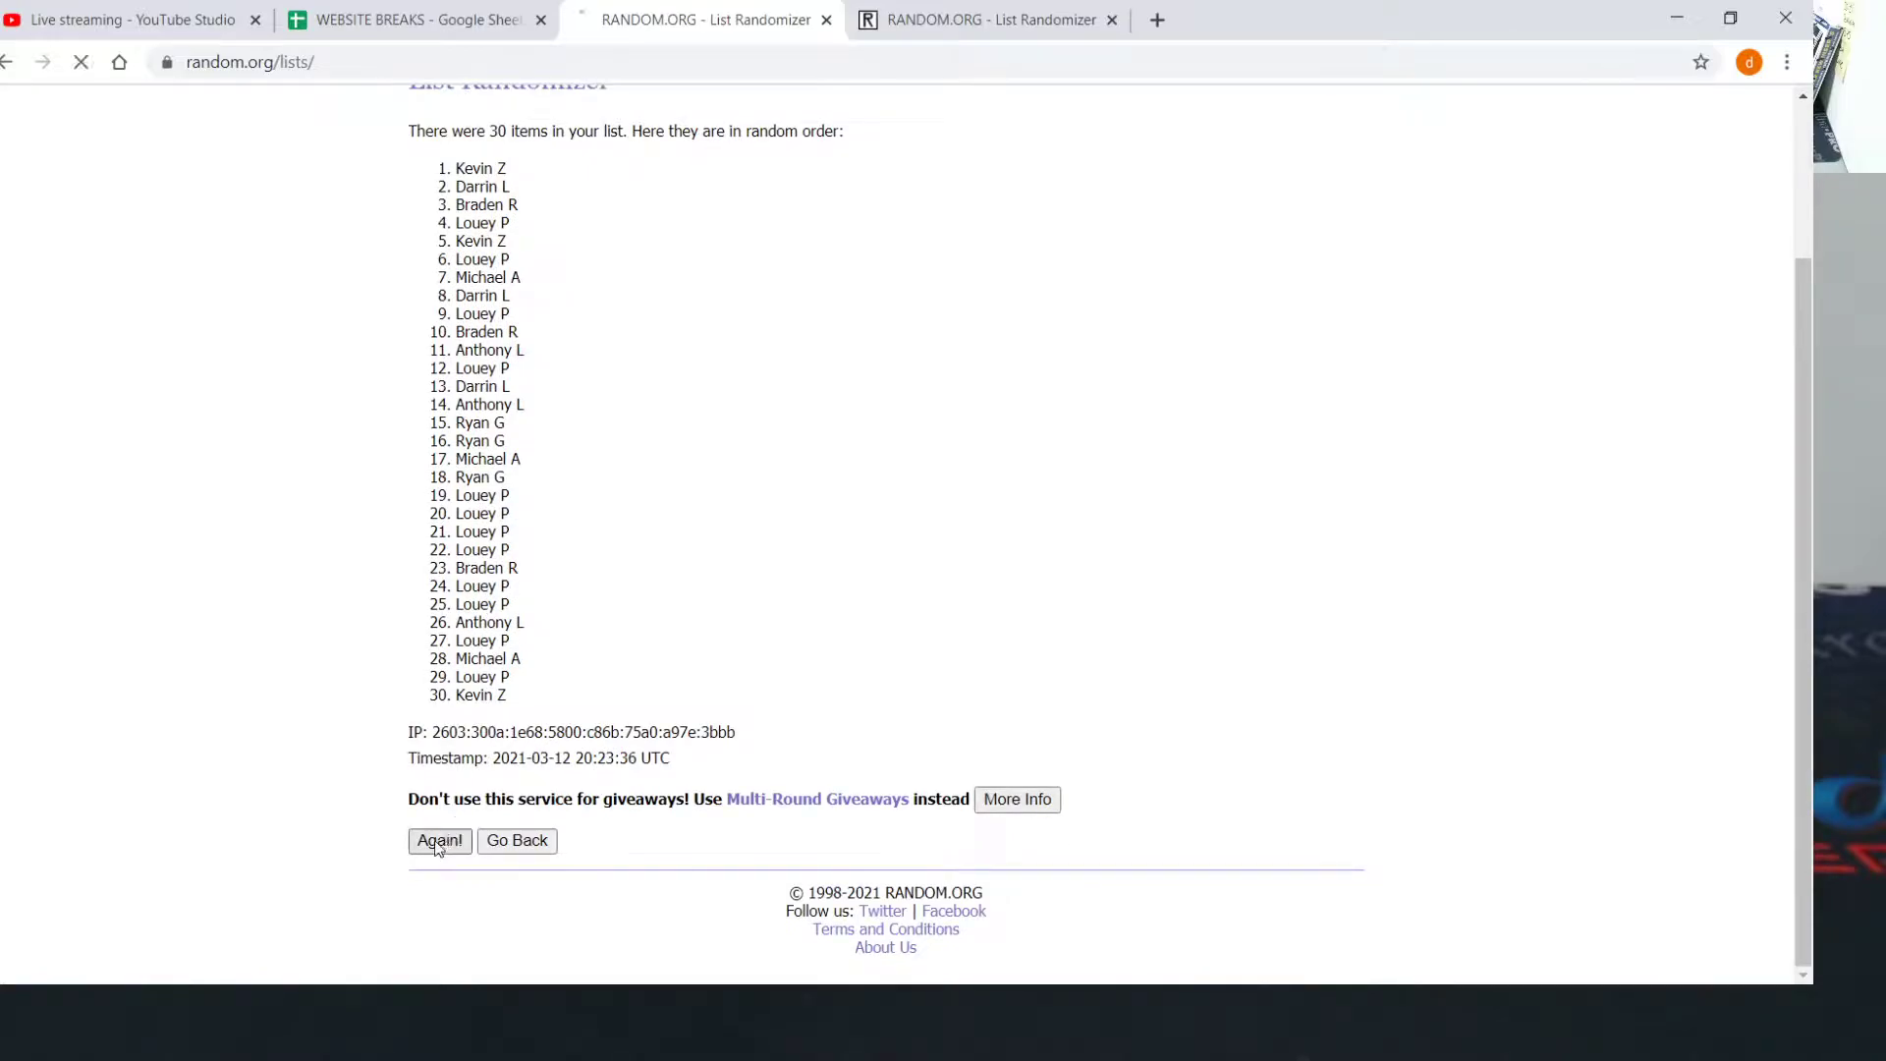
scroll(437, 688, down, 2)
click(442, 842)
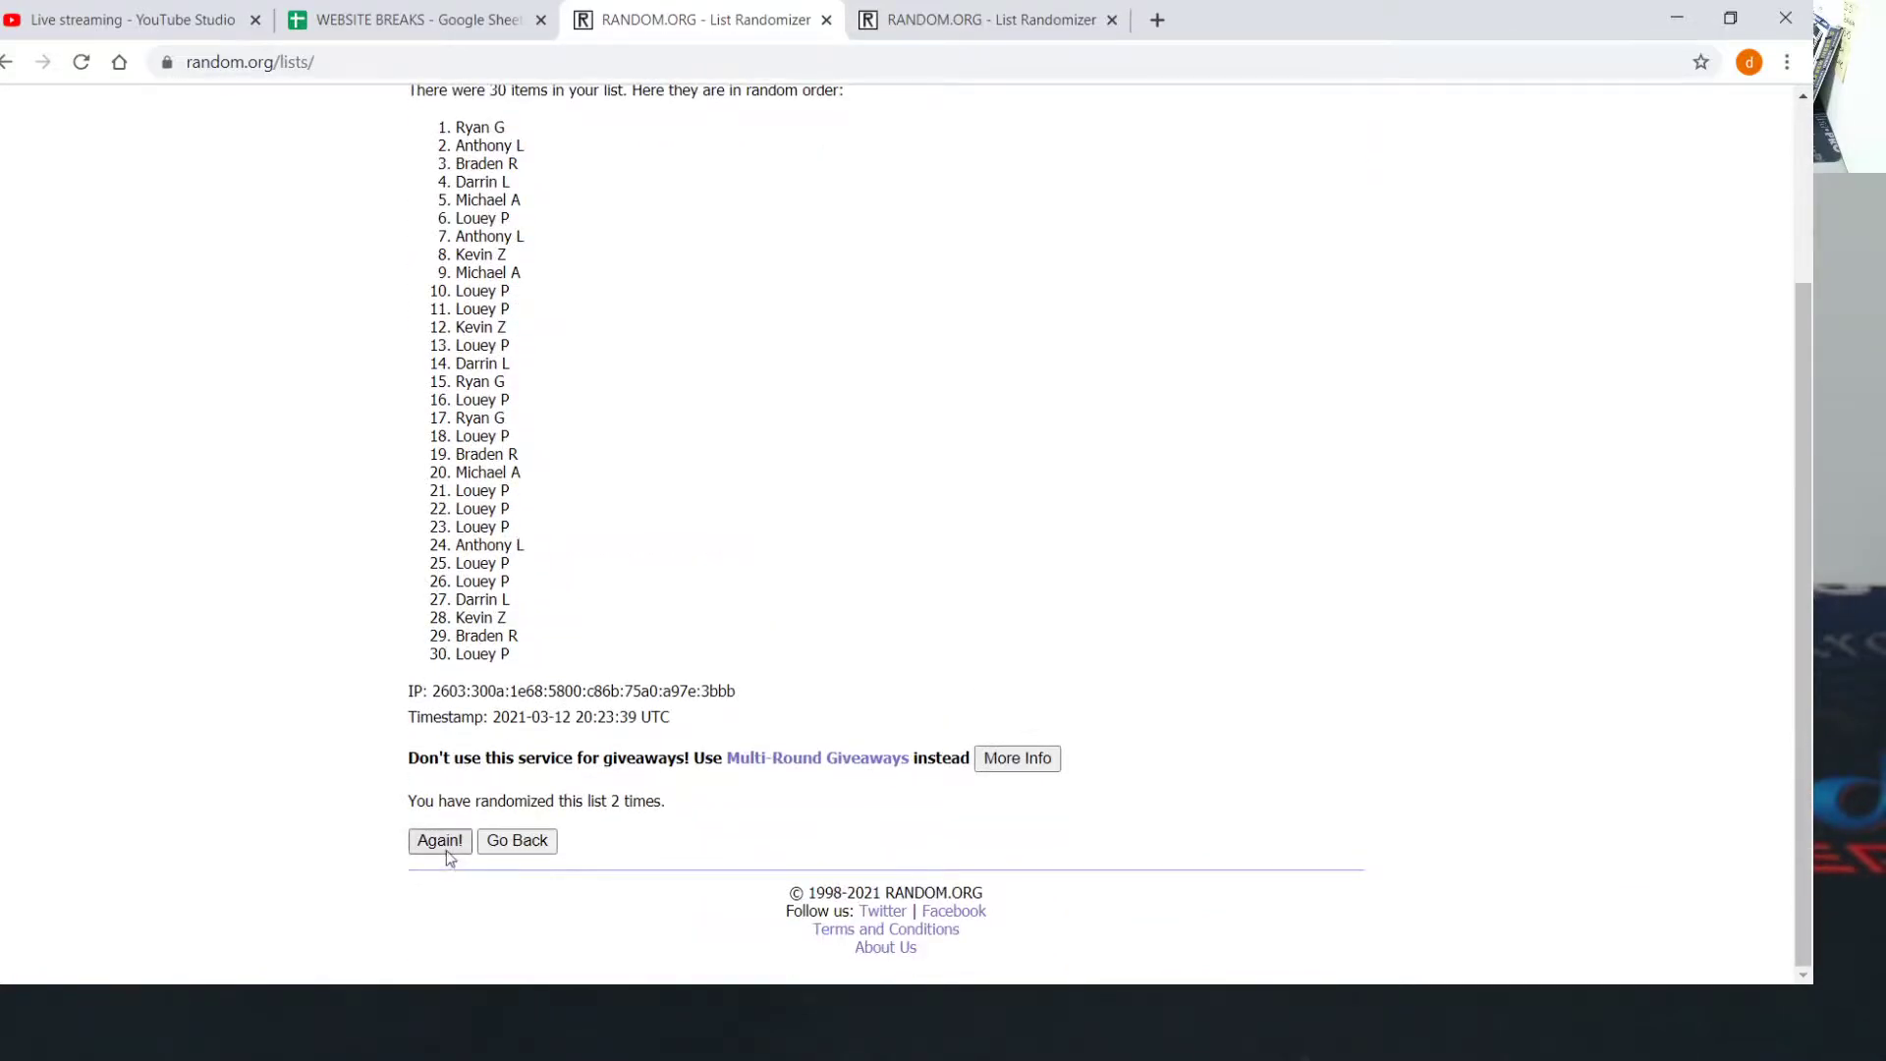
scroll(405, 550, down, 2)
click(439, 842)
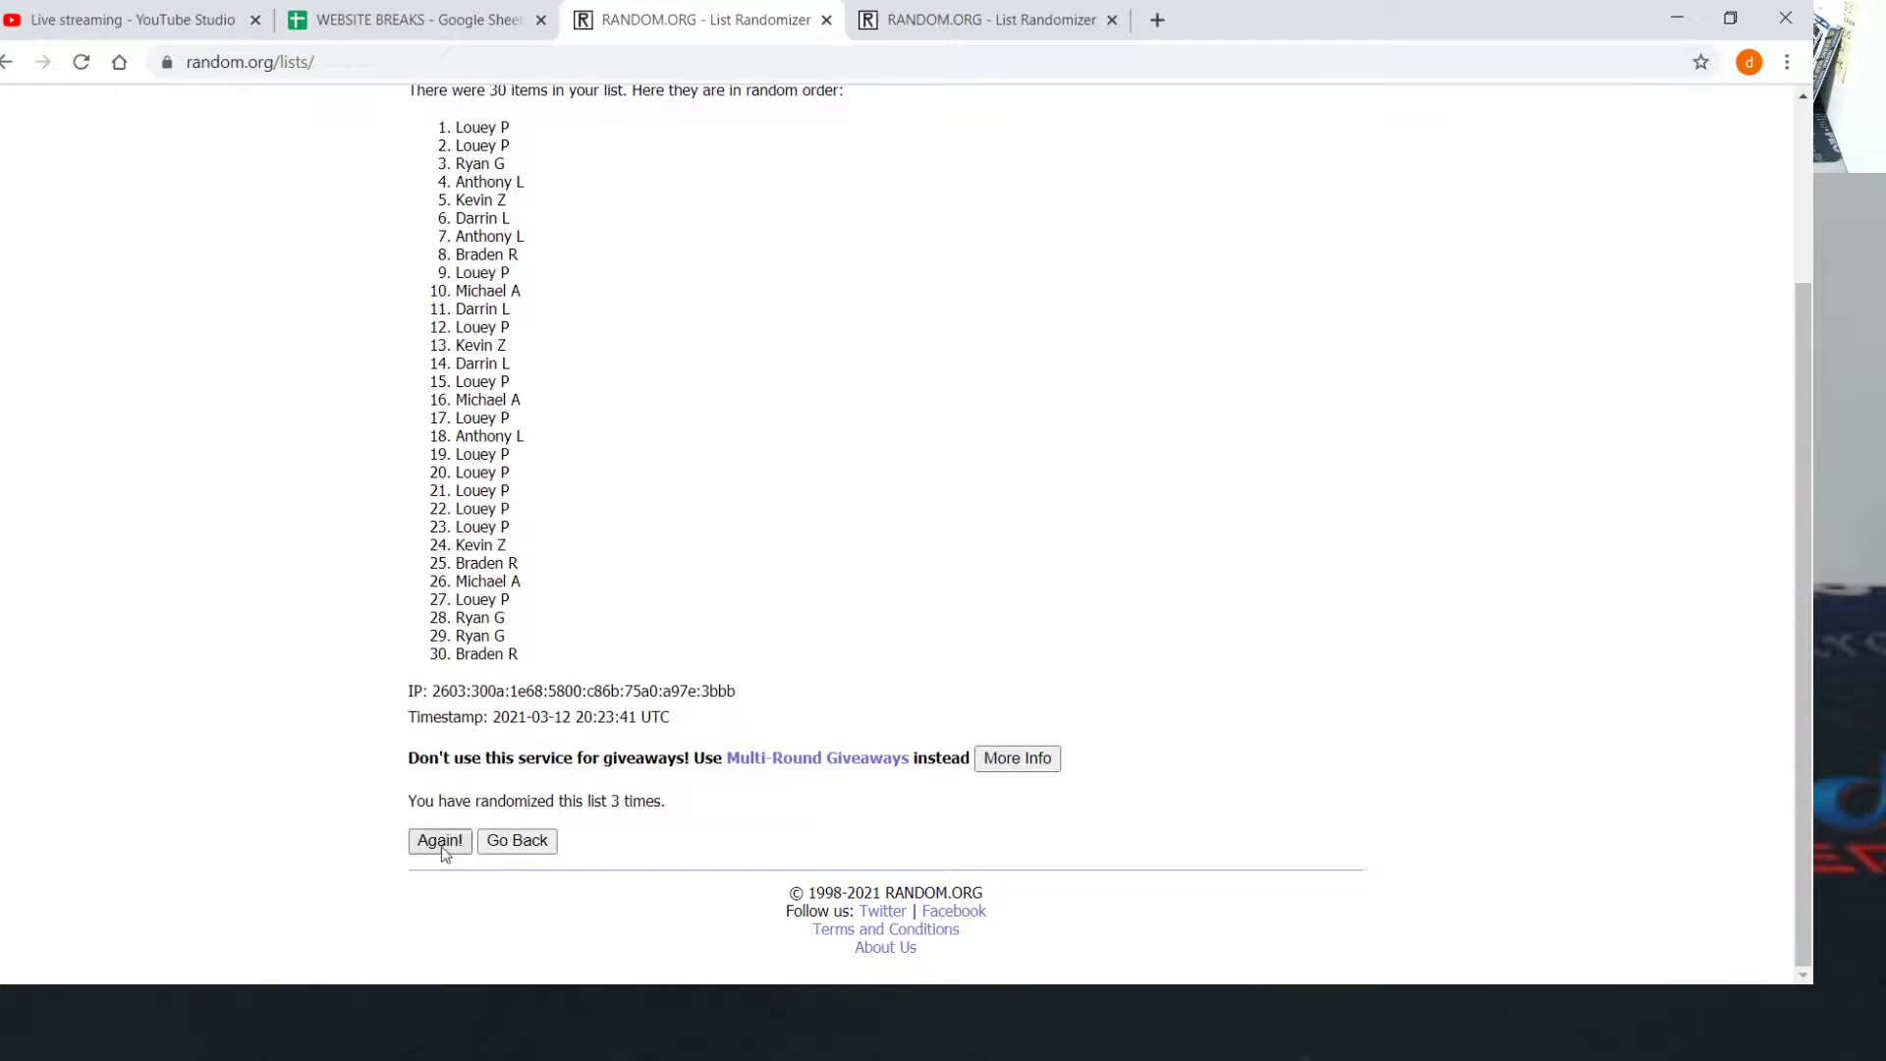
scroll(378, 580, down, 2)
click(439, 840)
scroll(445, 779, down, 2)
click(439, 840)
scroll(378, 589, down, 2)
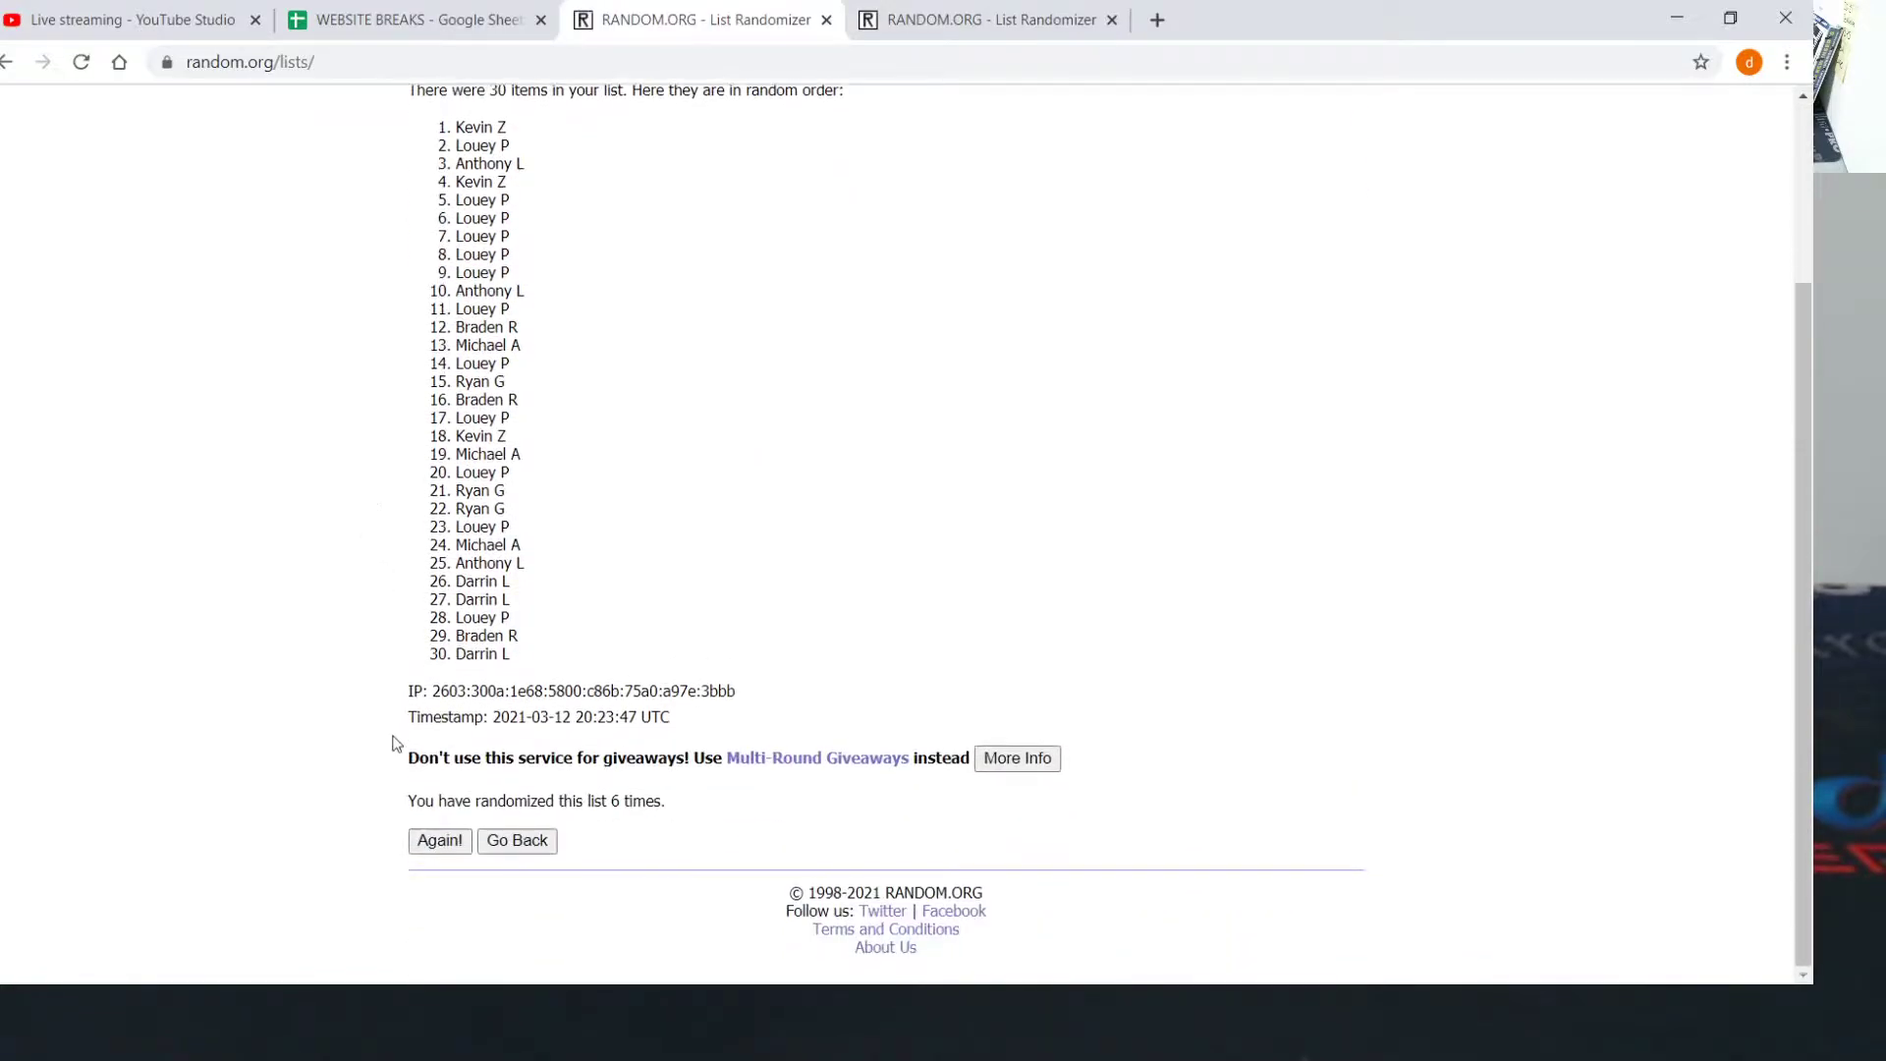
click(439, 841)
scroll(334, 500, down, 2)
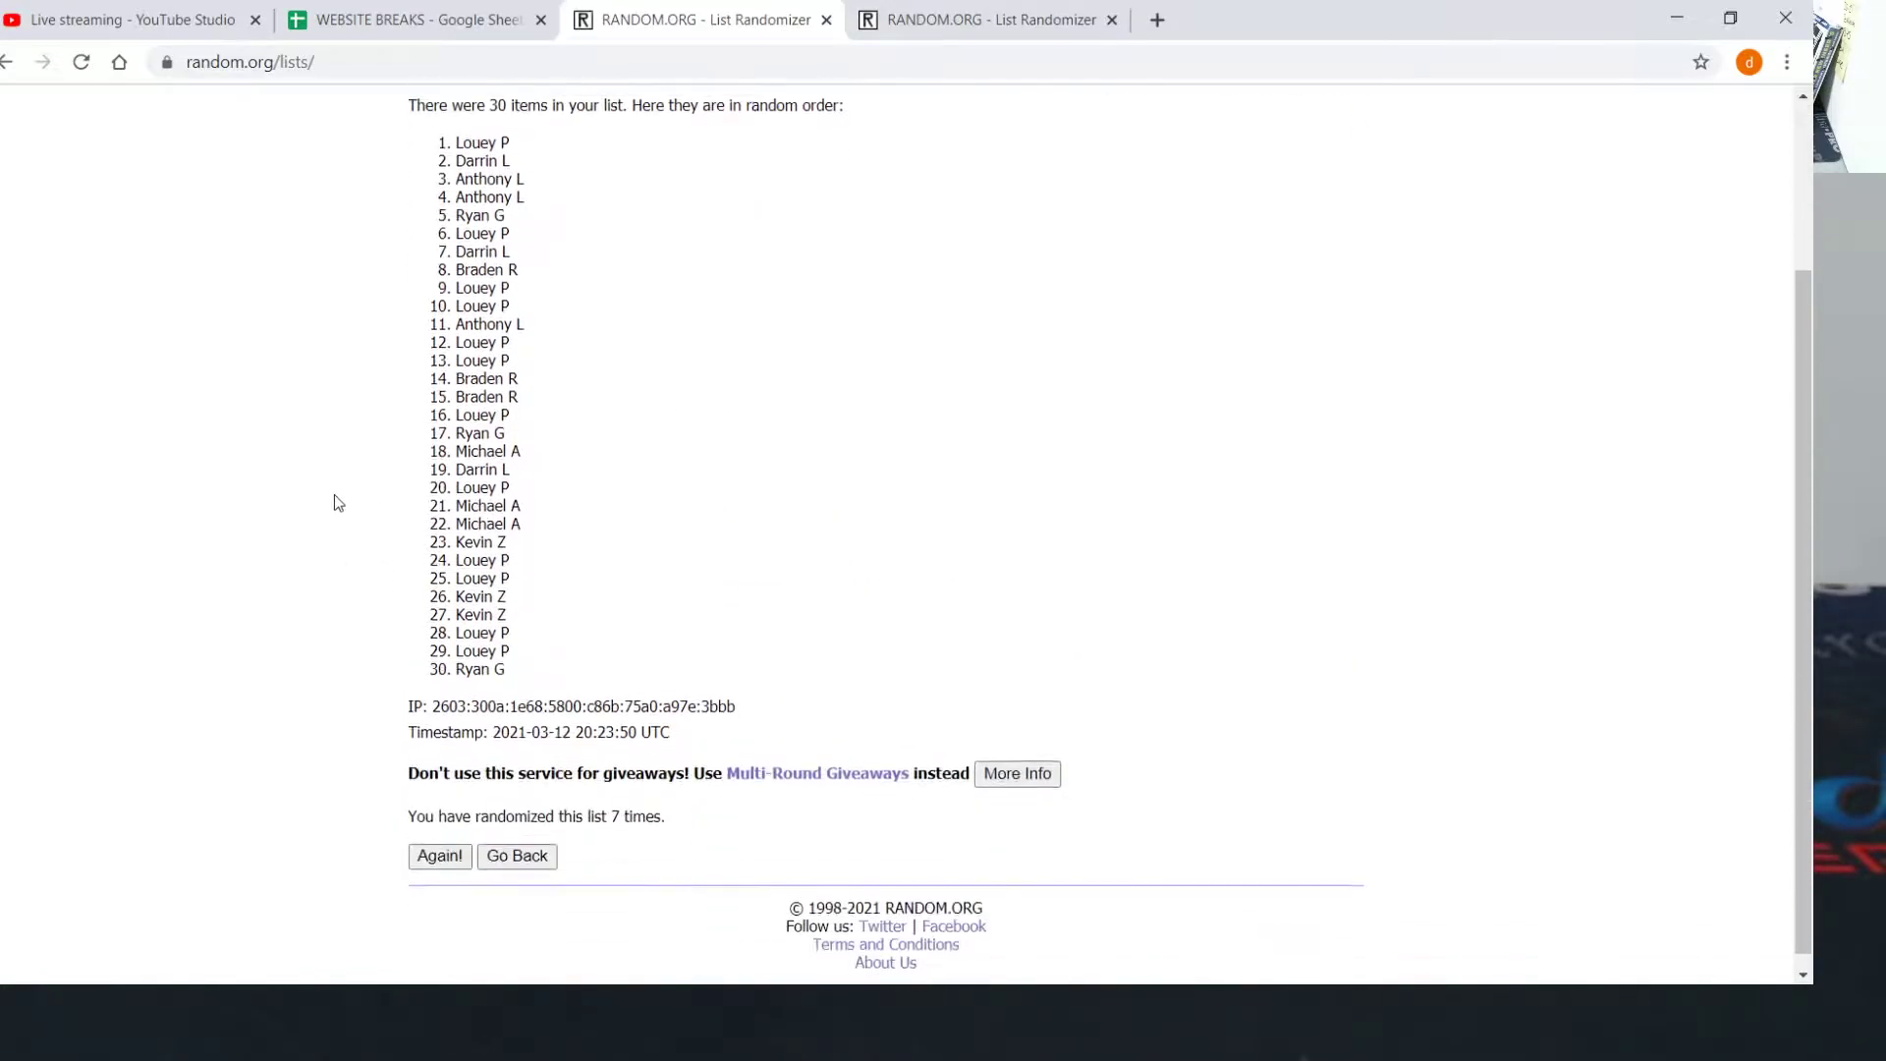
click(424, 839)
scroll(400, 768, down, 2)
click(421, 842)
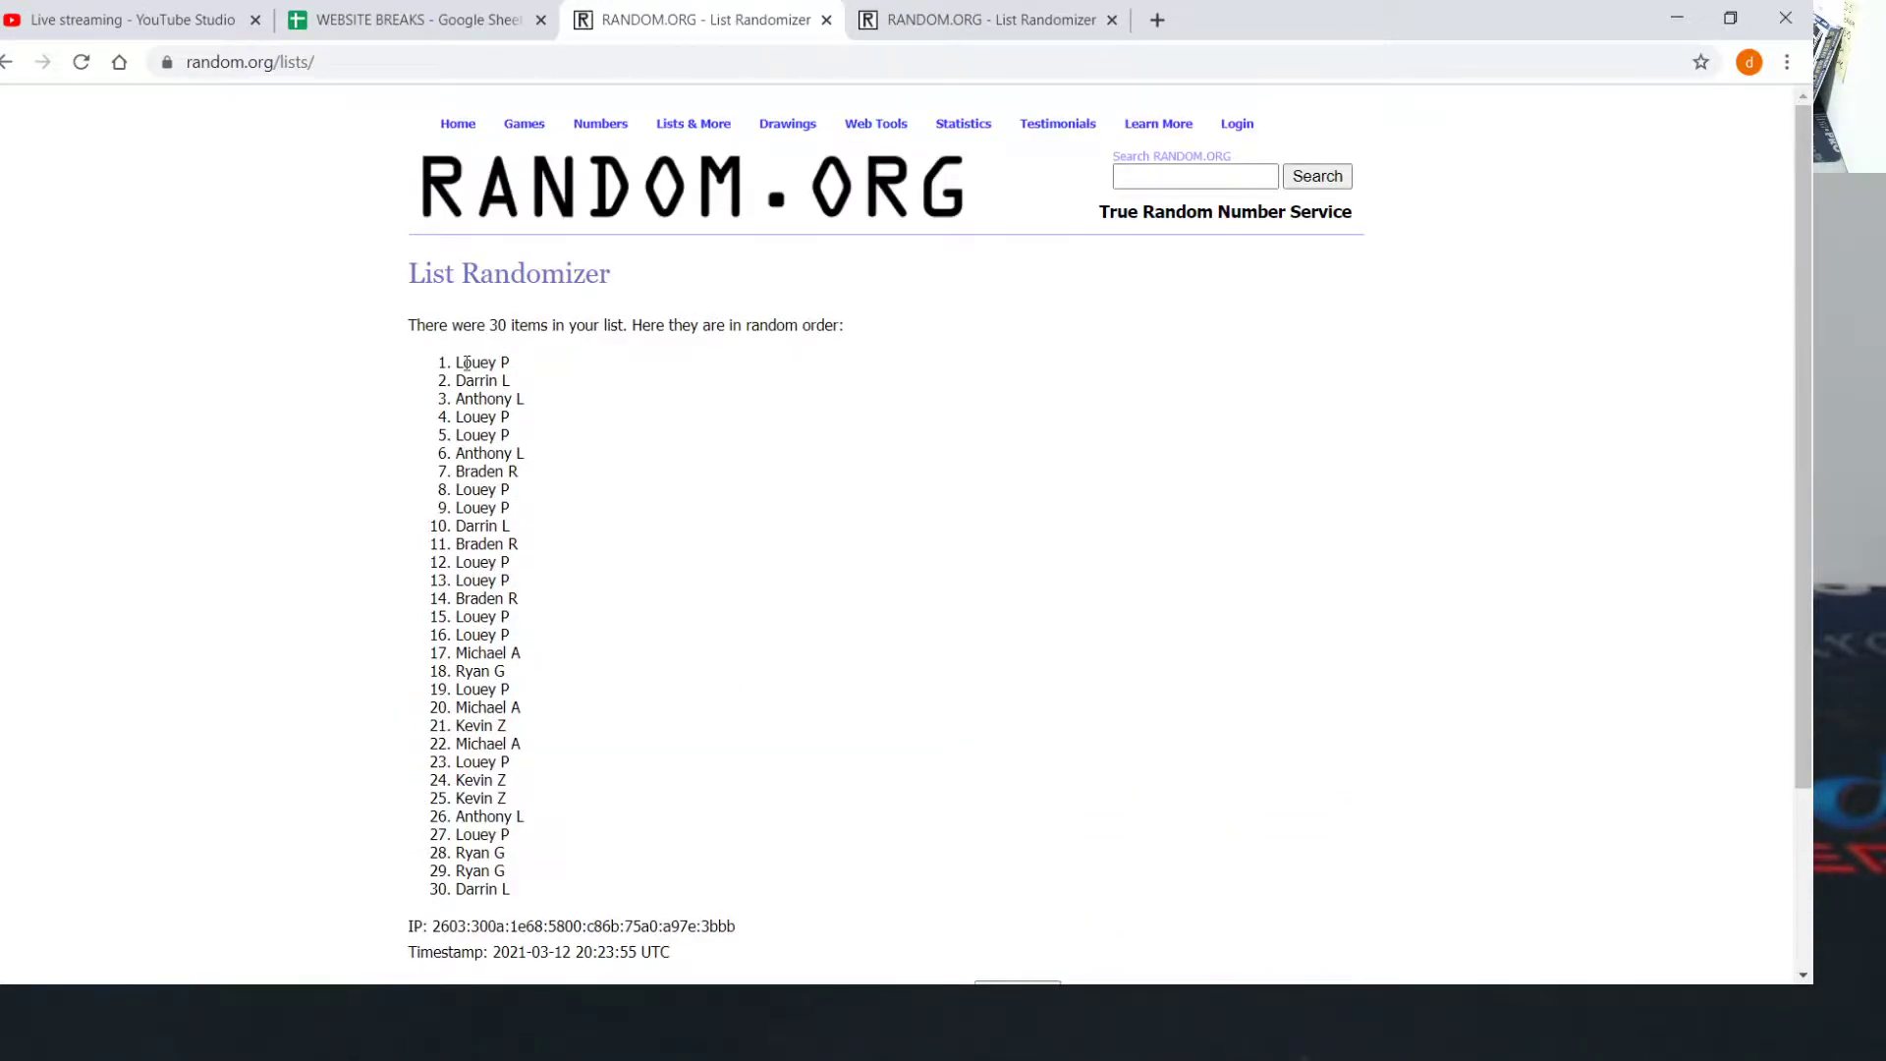
- Copy the 30 randomized participant names and paste them over B1:B30 in Sheet150 of the WEBSITE BREAKS spreadsheet
drag(455, 363, 517, 877)
key(ctrl+c)
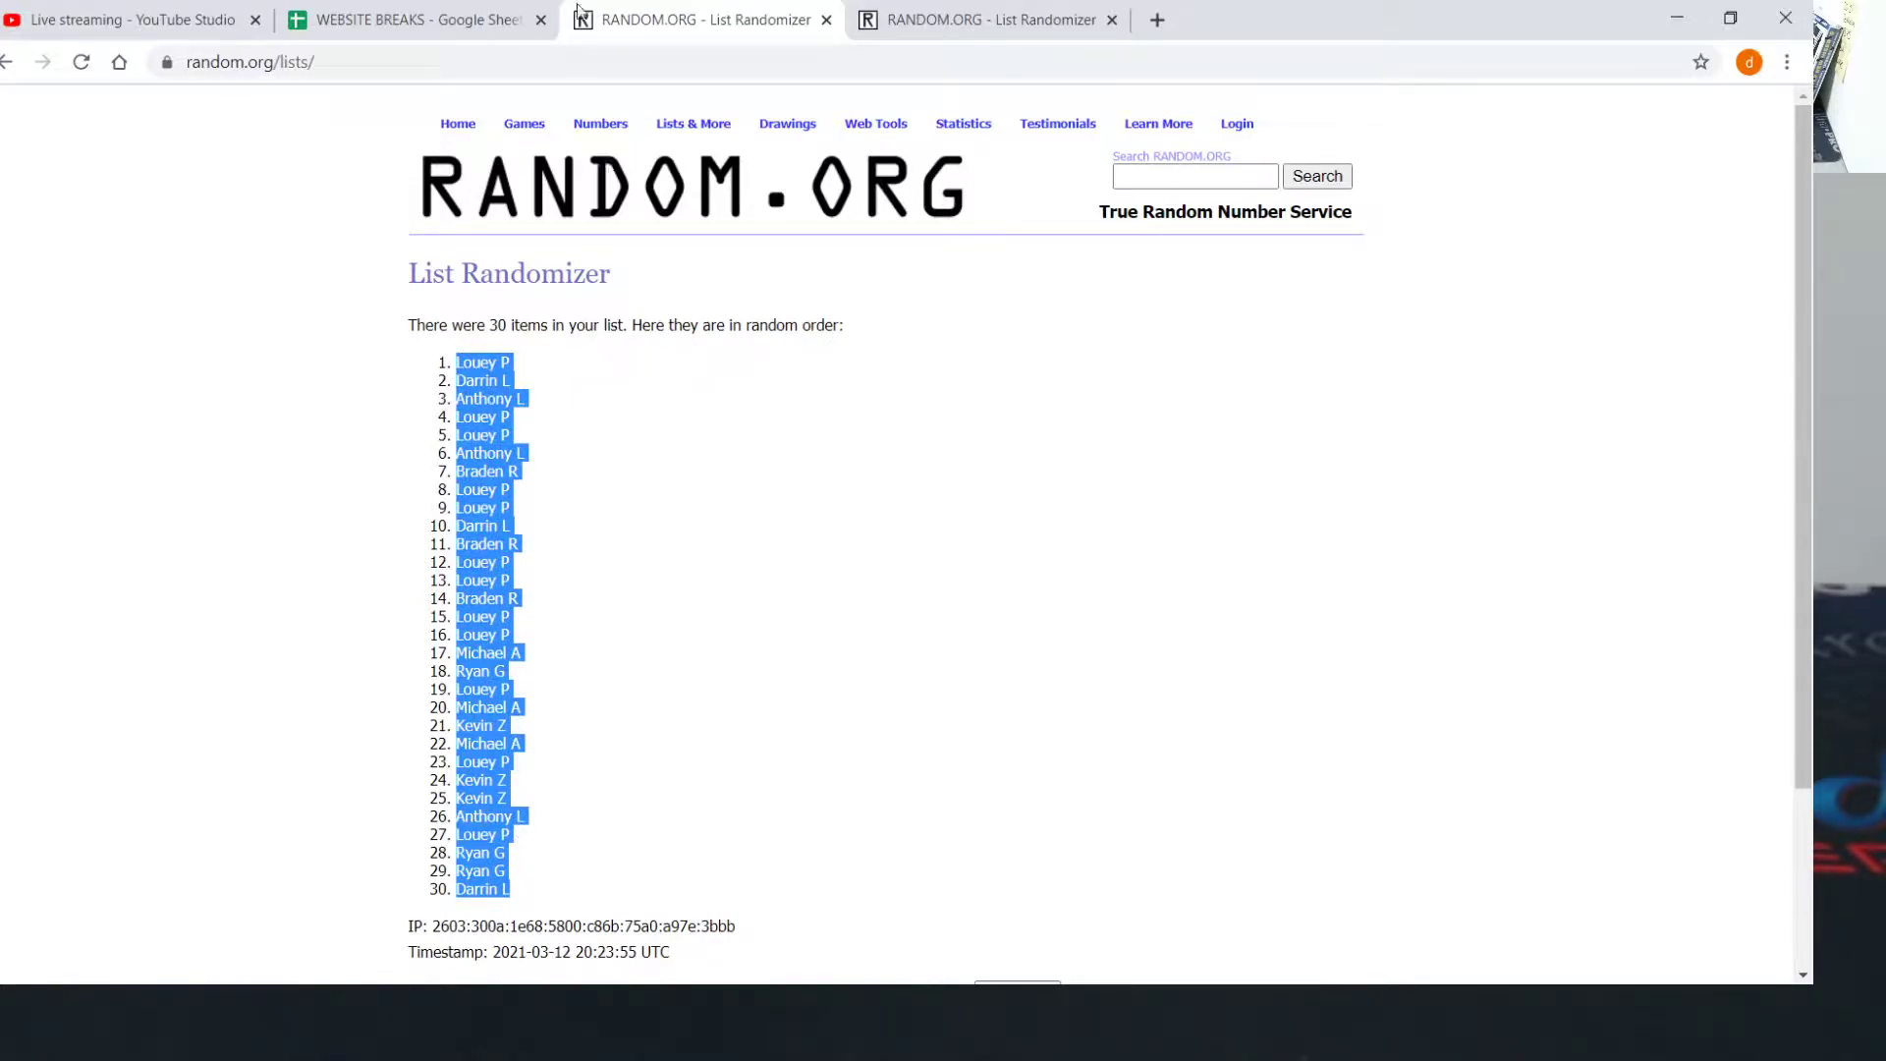
click(413, 20)
drag(197, 271, 167, 825)
right_click(179, 815)
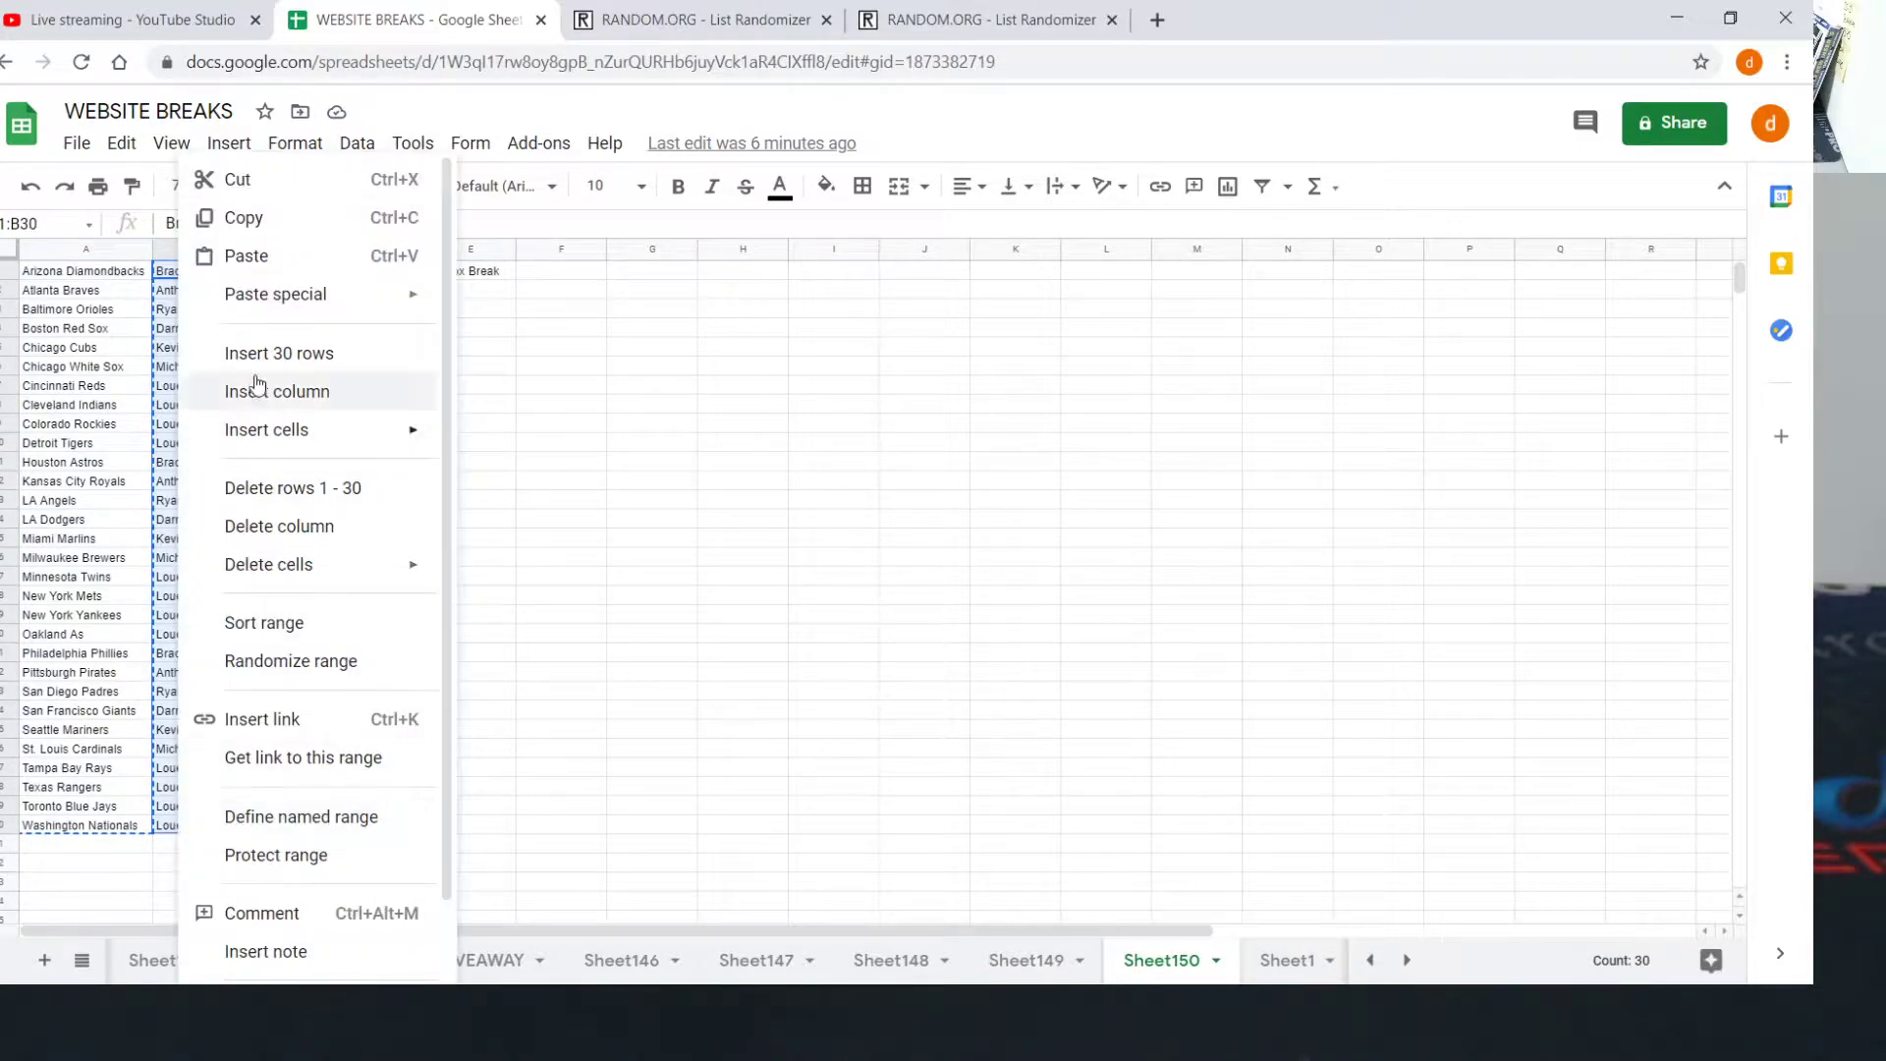
click(236, 256)
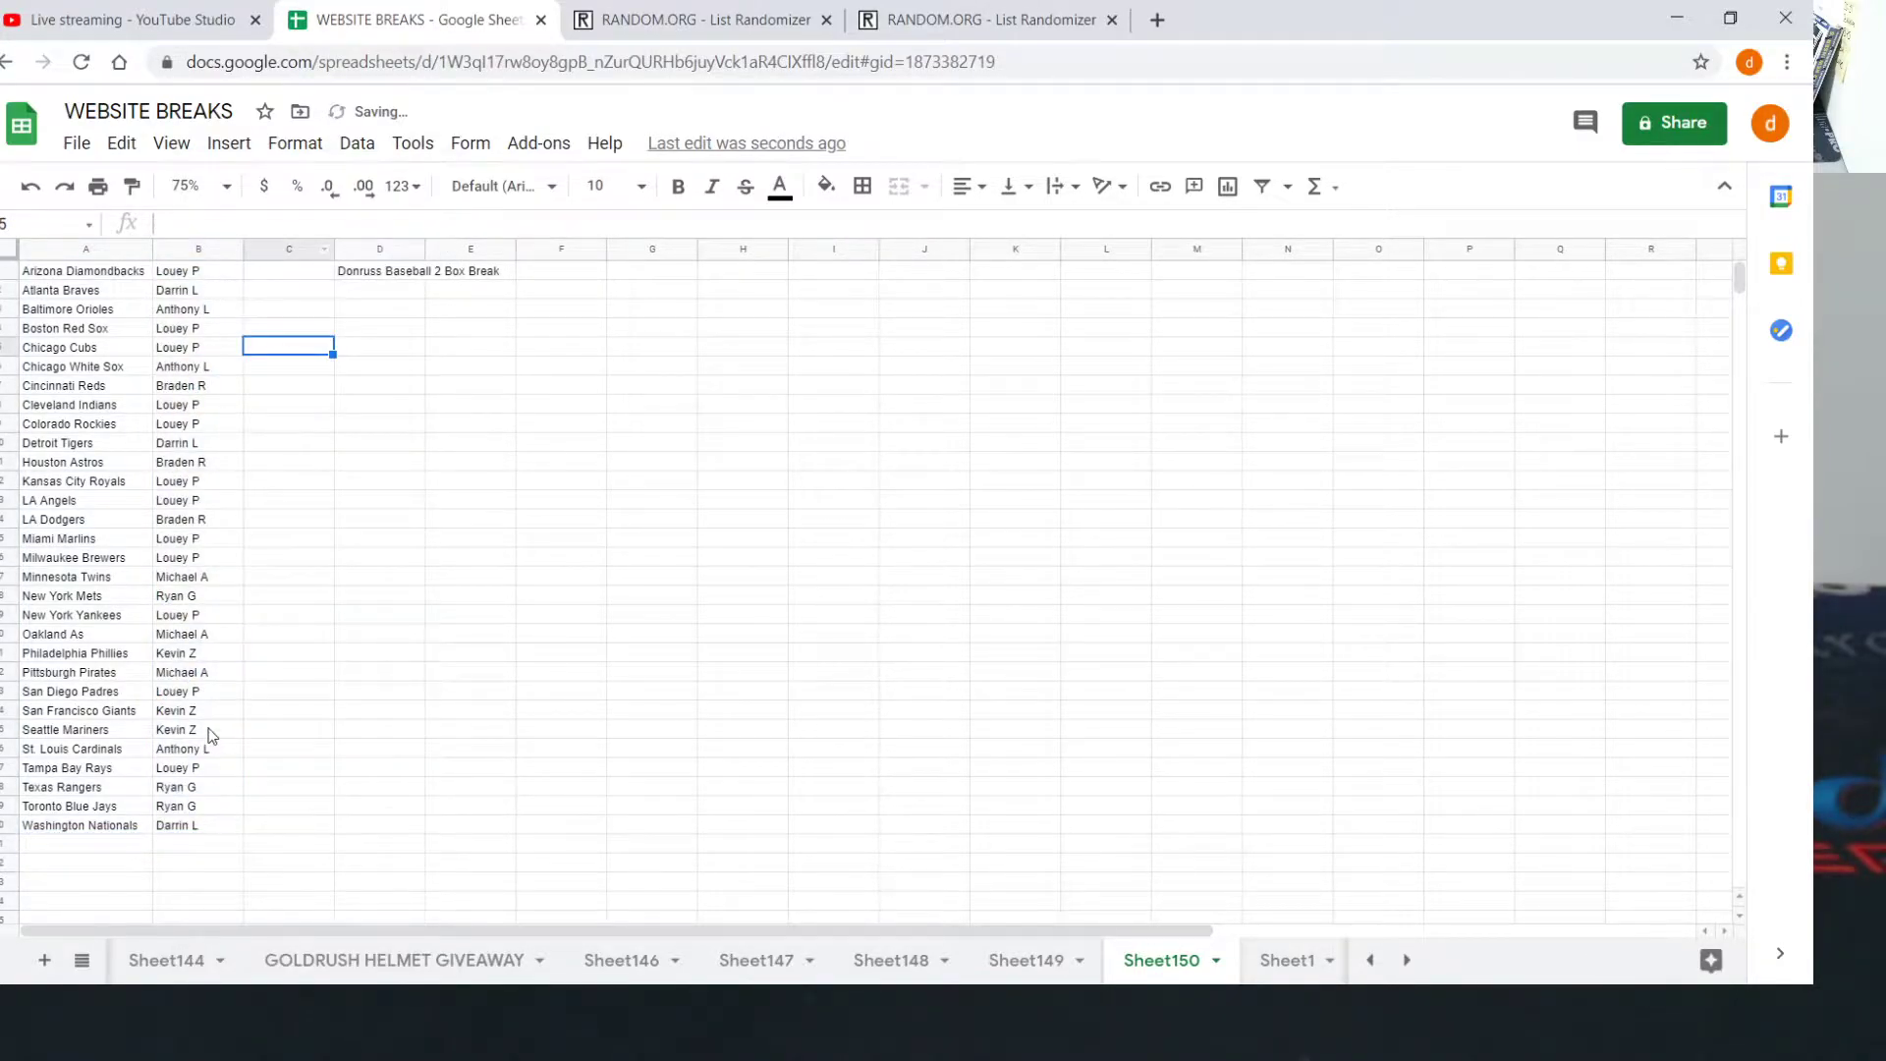
- Randomize the list of baseball teams nine times in the other RANDOM.ORG List Randomizer page
click(977, 19)
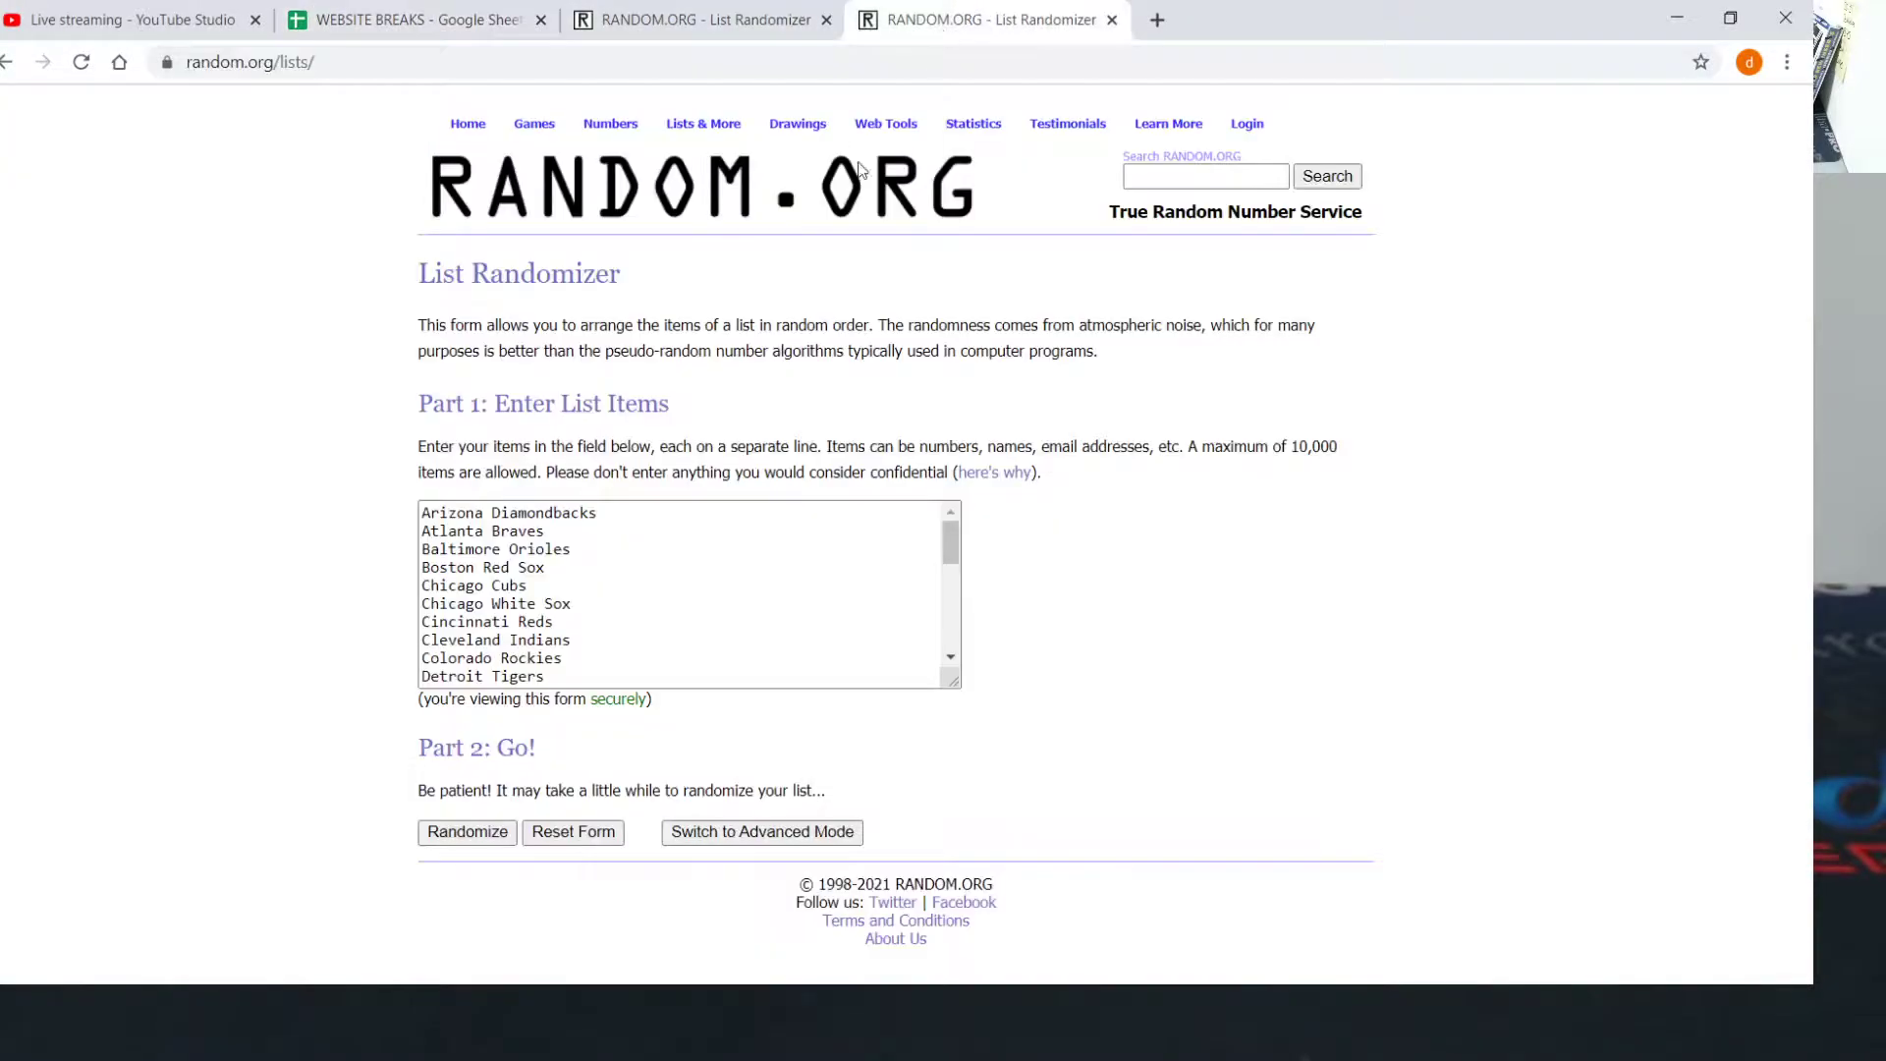
click(501, 835)
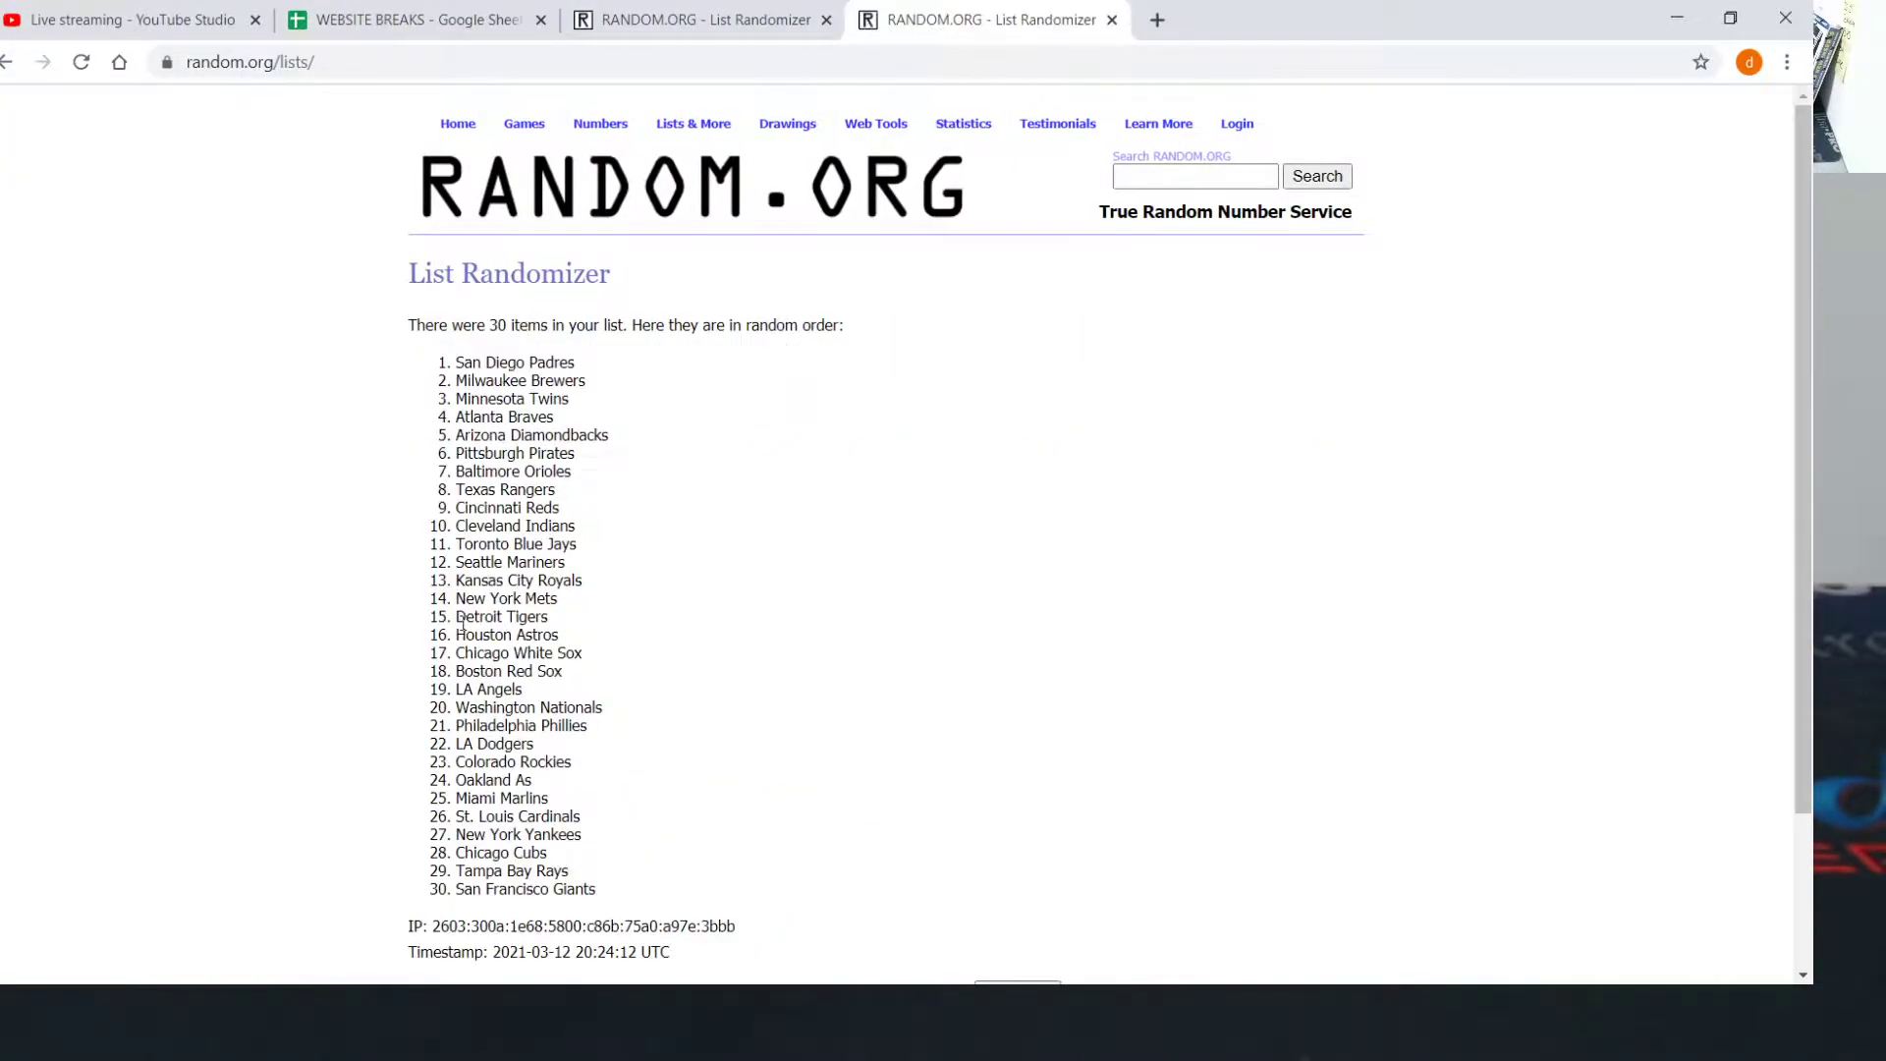
scroll(462, 844, down, 2)
click(440, 840)
scroll(432, 825, down, 5)
click(437, 841)
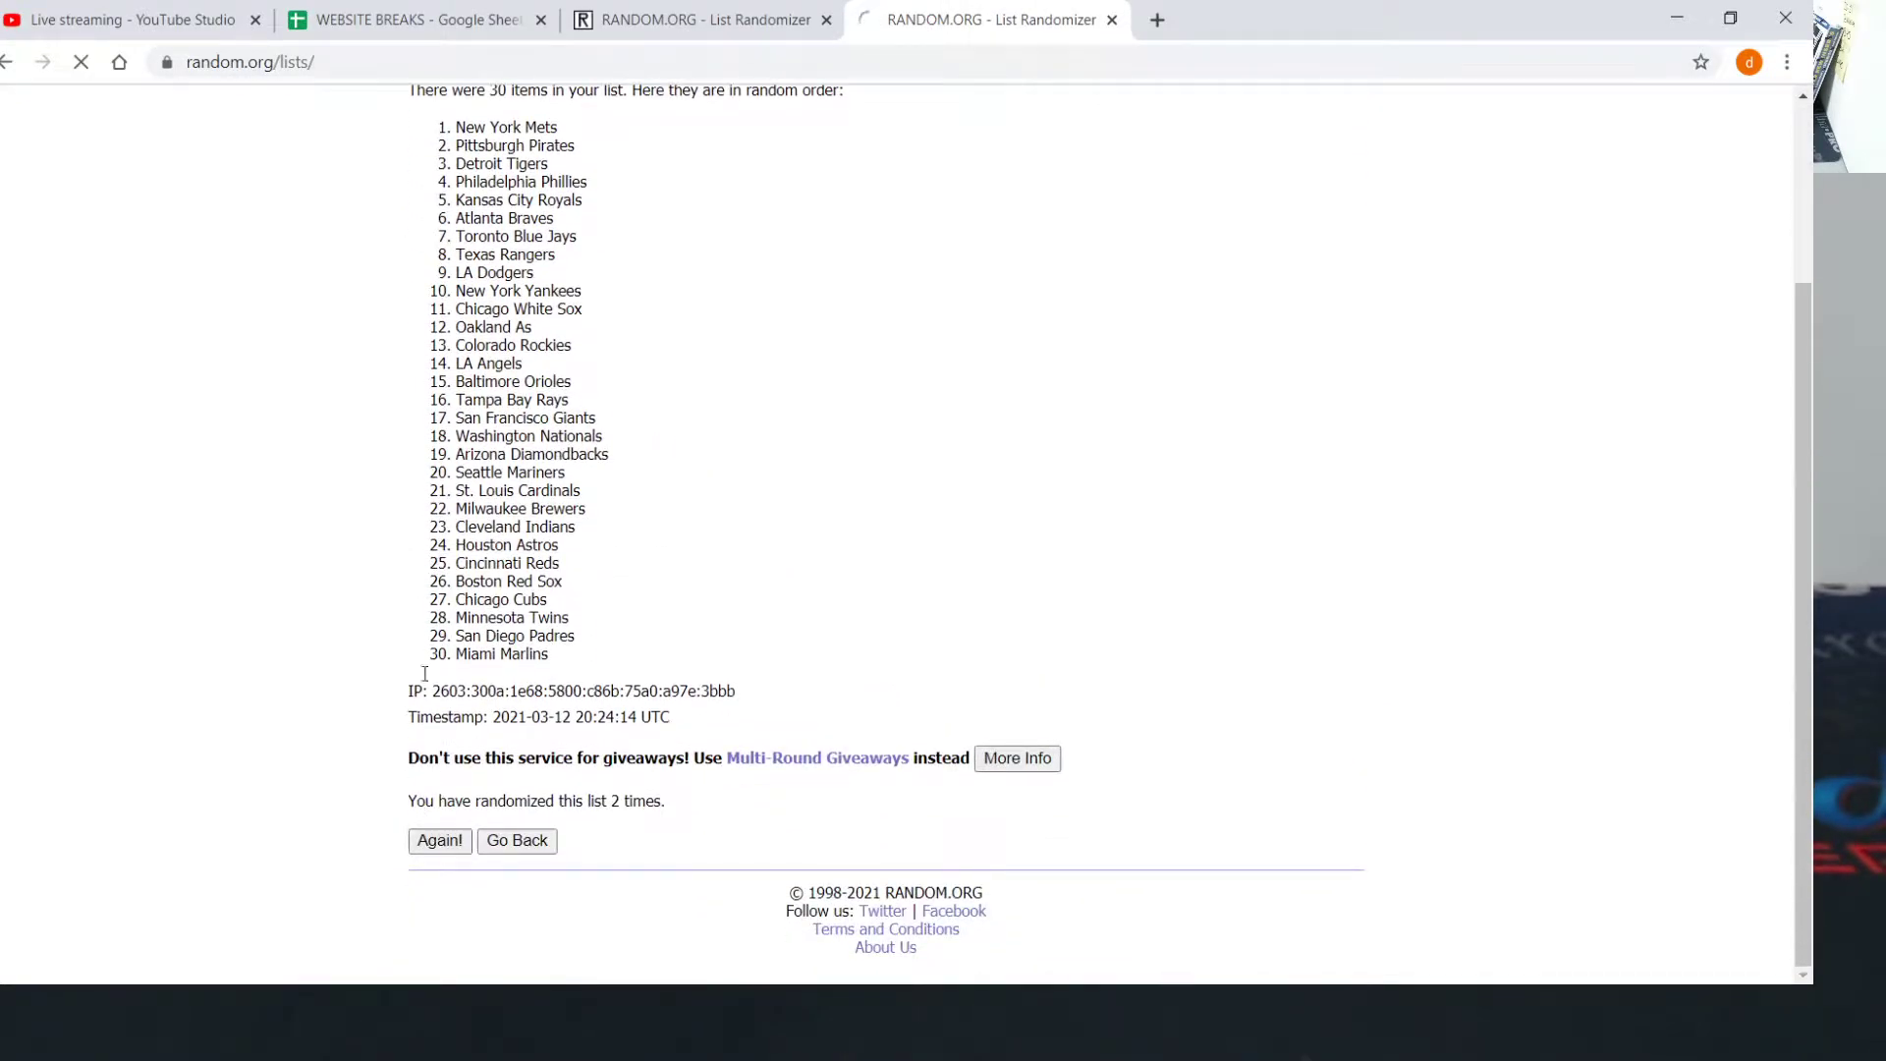
scroll(398, 511, down, 5)
click(429, 843)
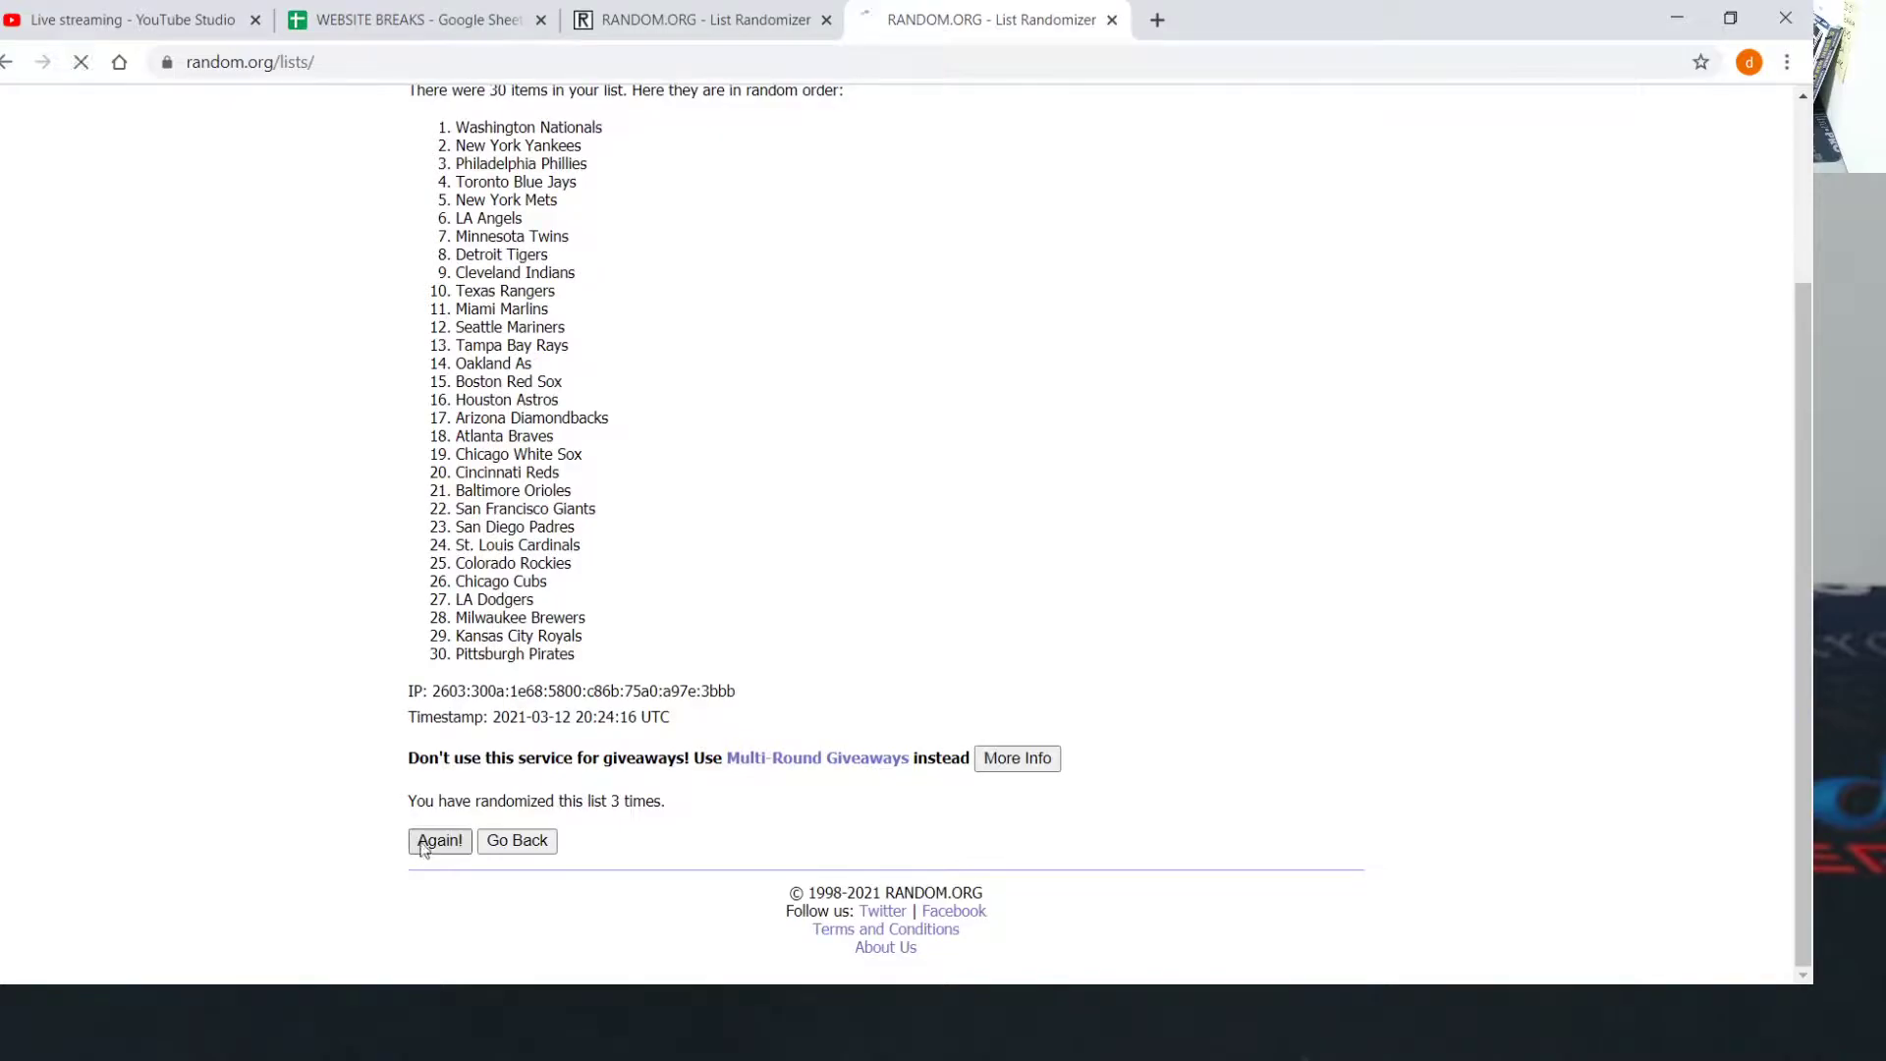
scroll(370, 456, down, 2)
scroll(370, 458, down, 2)
click(435, 839)
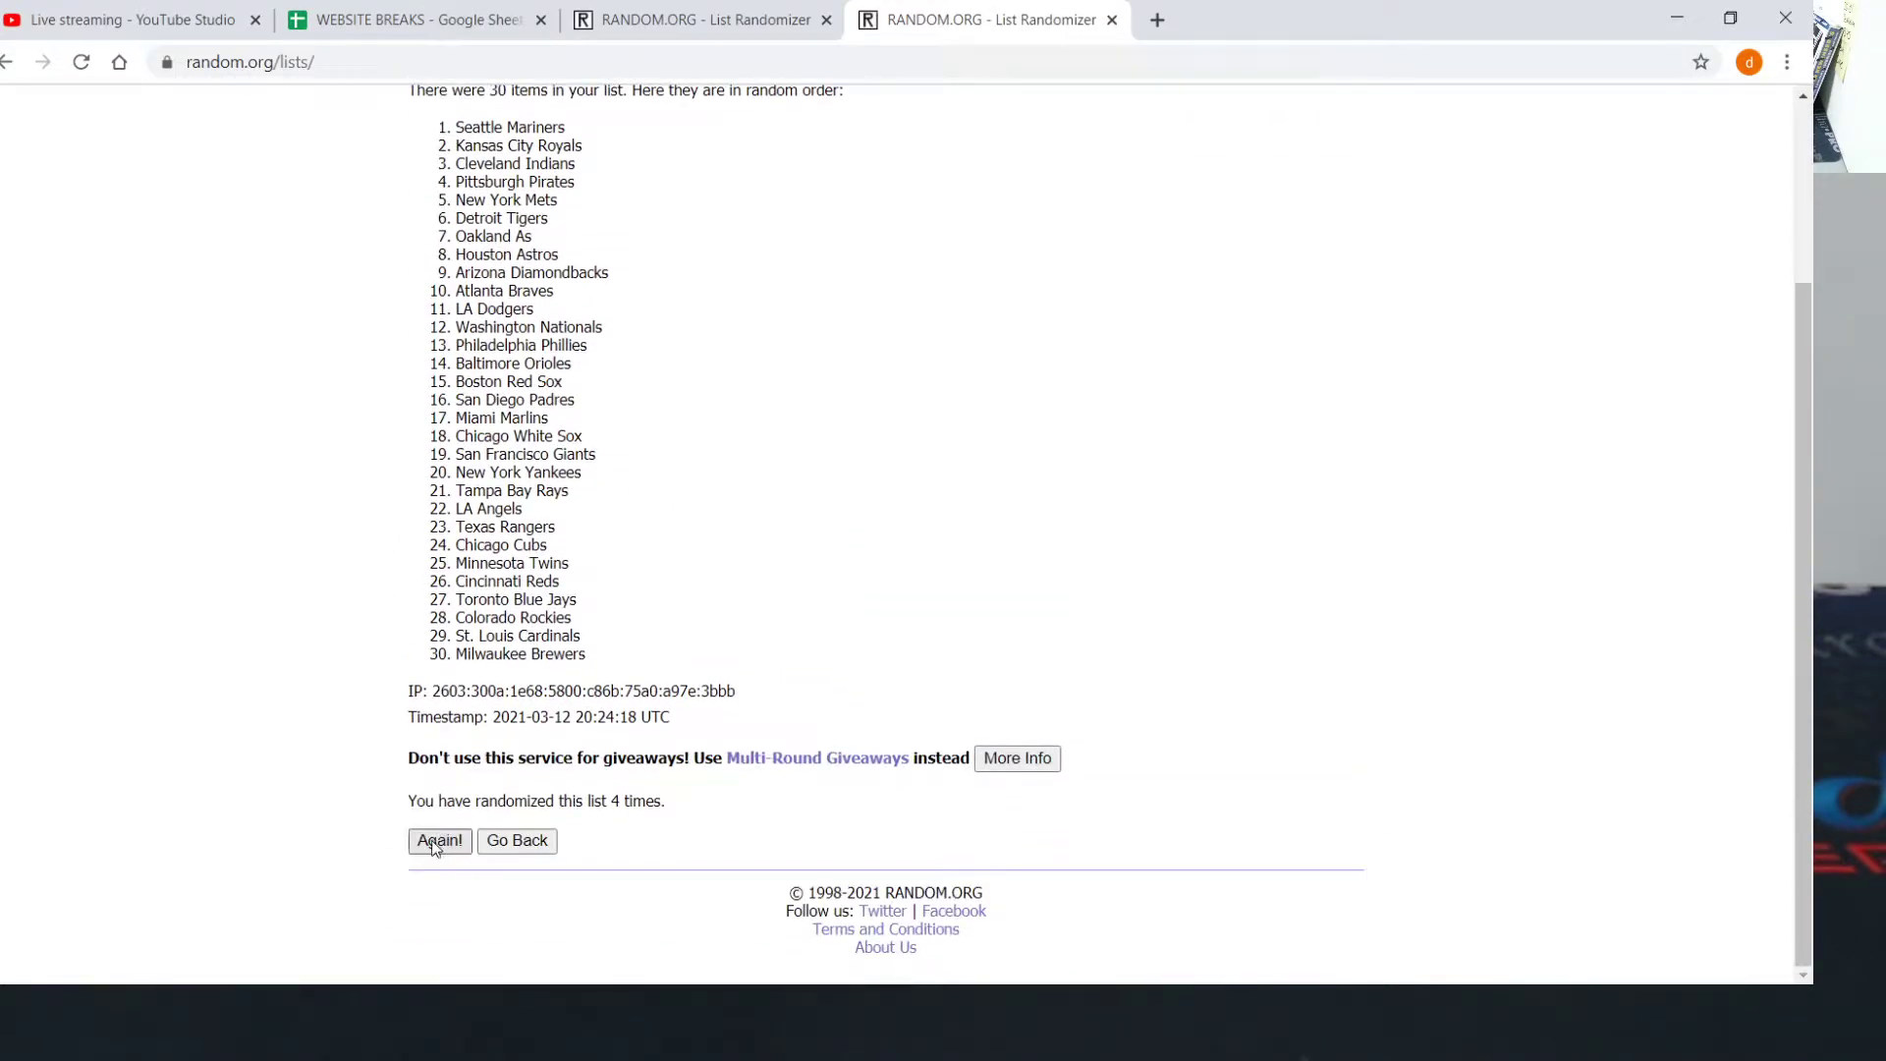
scroll(388, 491, down, 3)
click(436, 840)
scroll(368, 461, down, 3)
click(435, 839)
scroll(377, 423, down, 3)
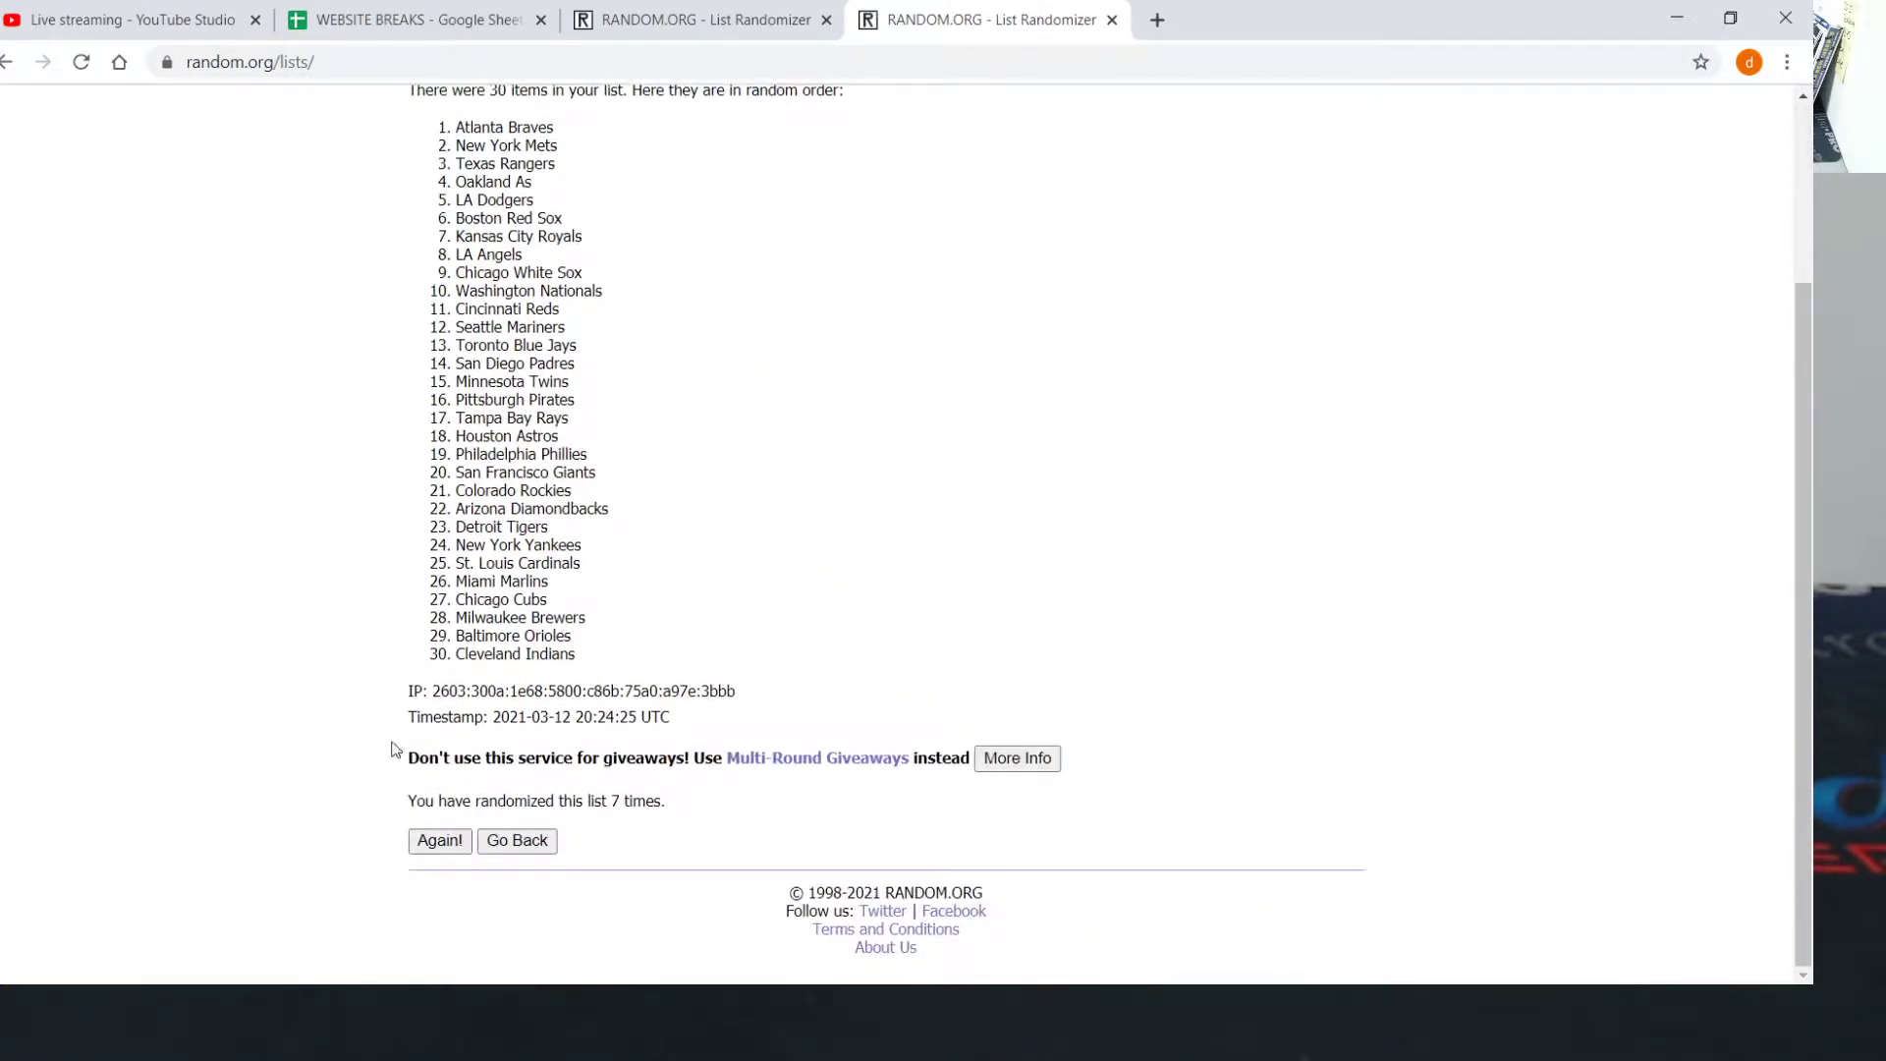
click(433, 839)
scroll(389, 420, down, 5)
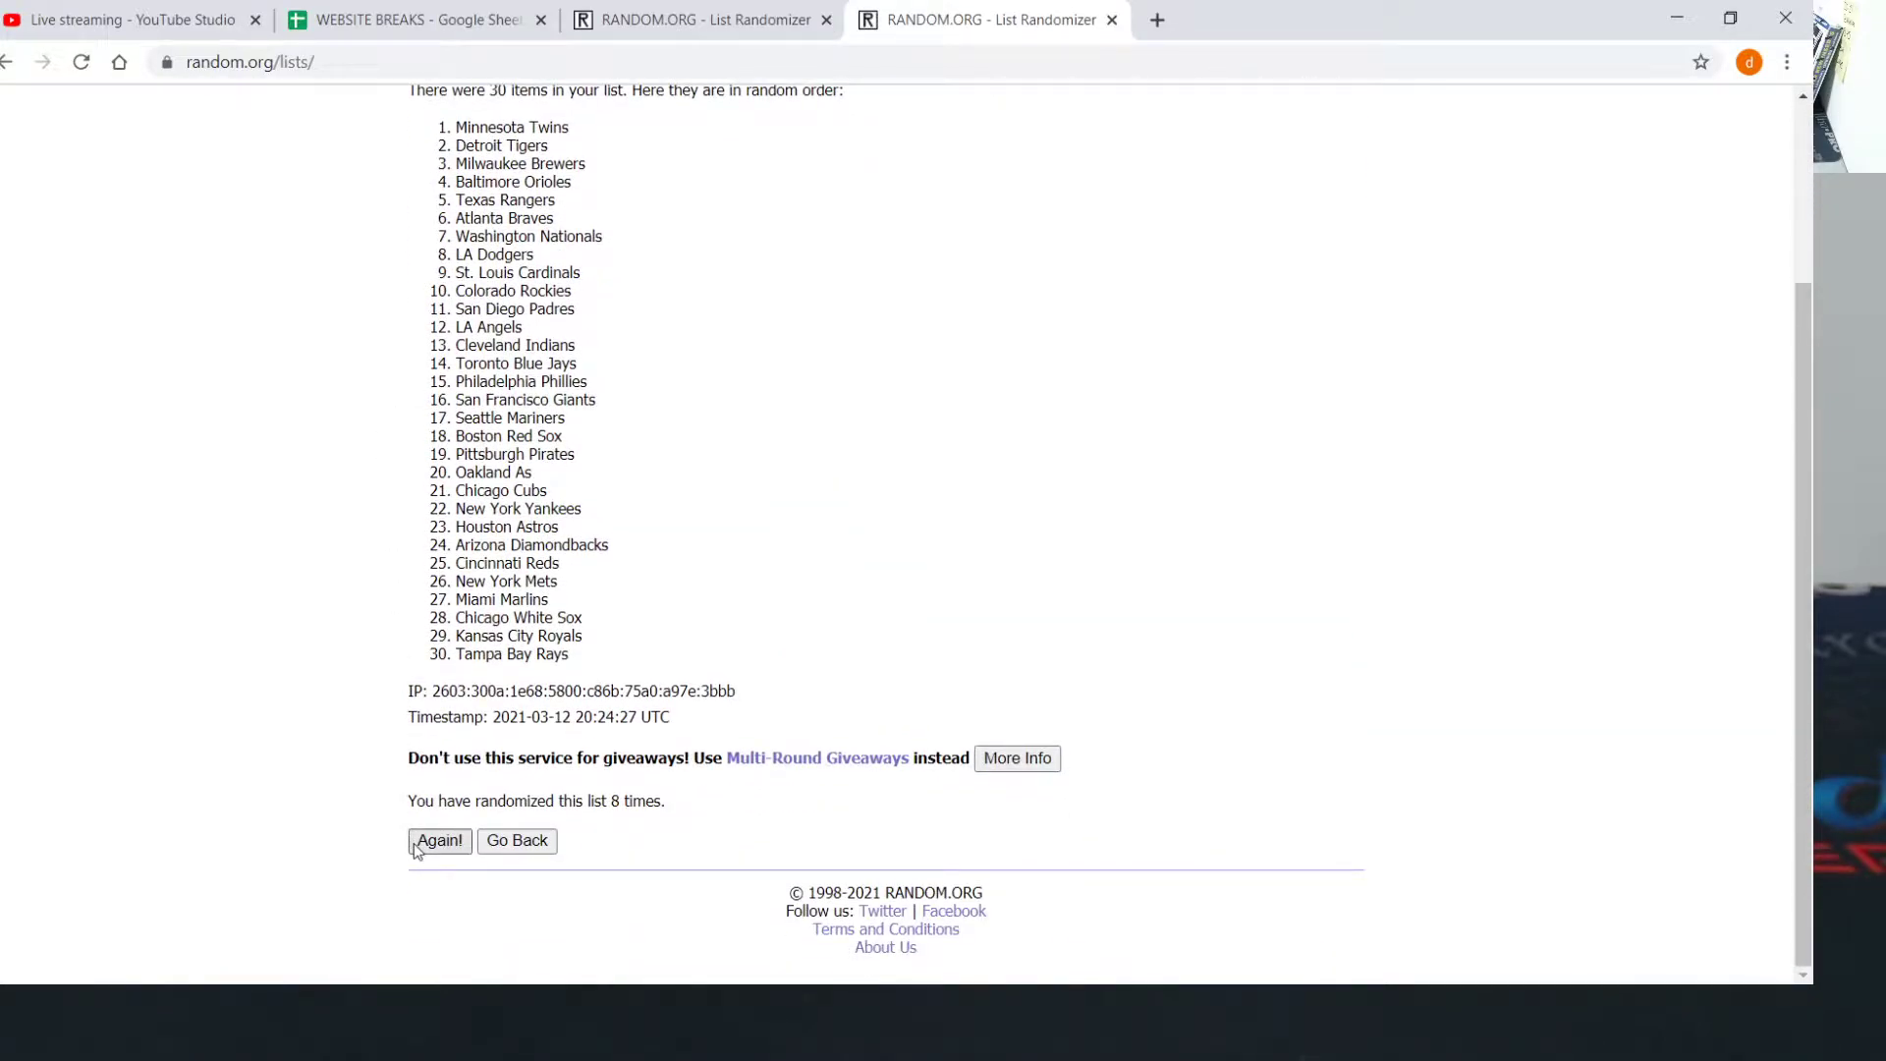
click(432, 843)
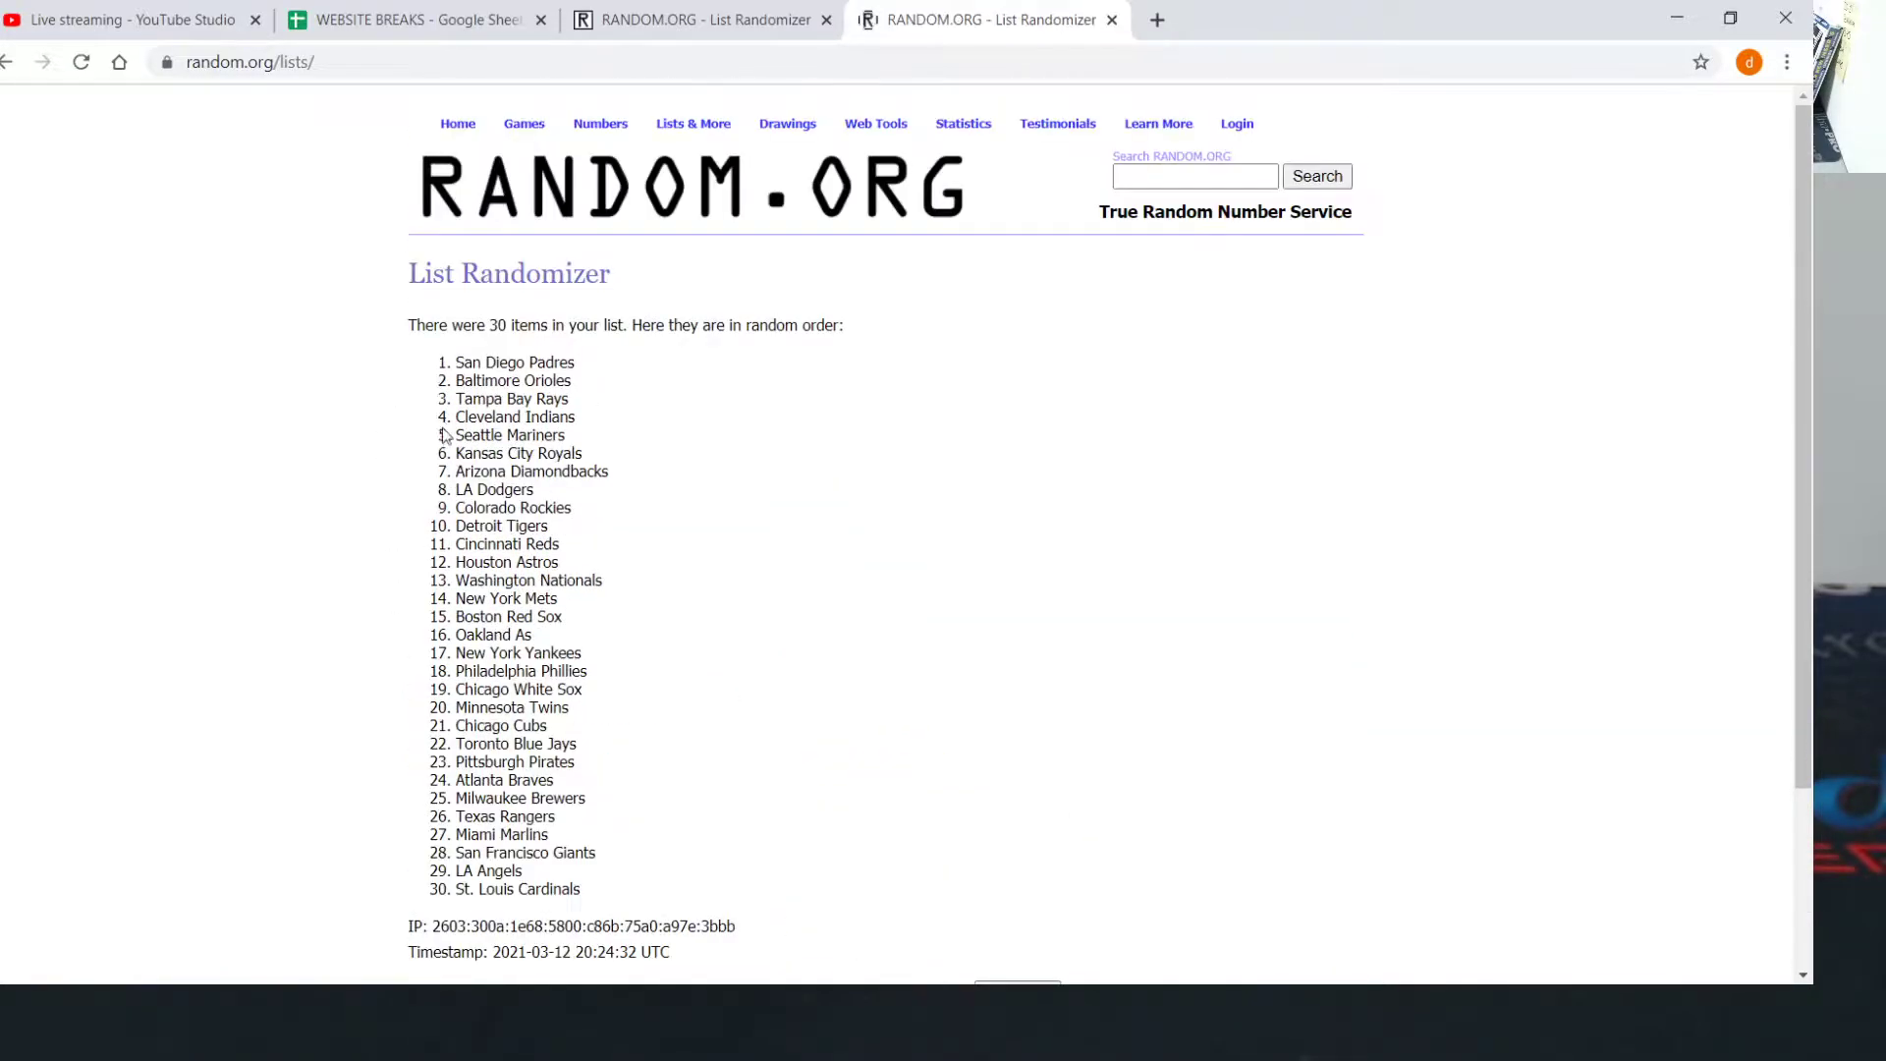
- Copy the 30 randomized team names and paste them over A1:A30 in Sheet150 of the WEBSITE BREAKS spreadsheet
drag(455, 365, 585, 898)
key(ctrl+c)
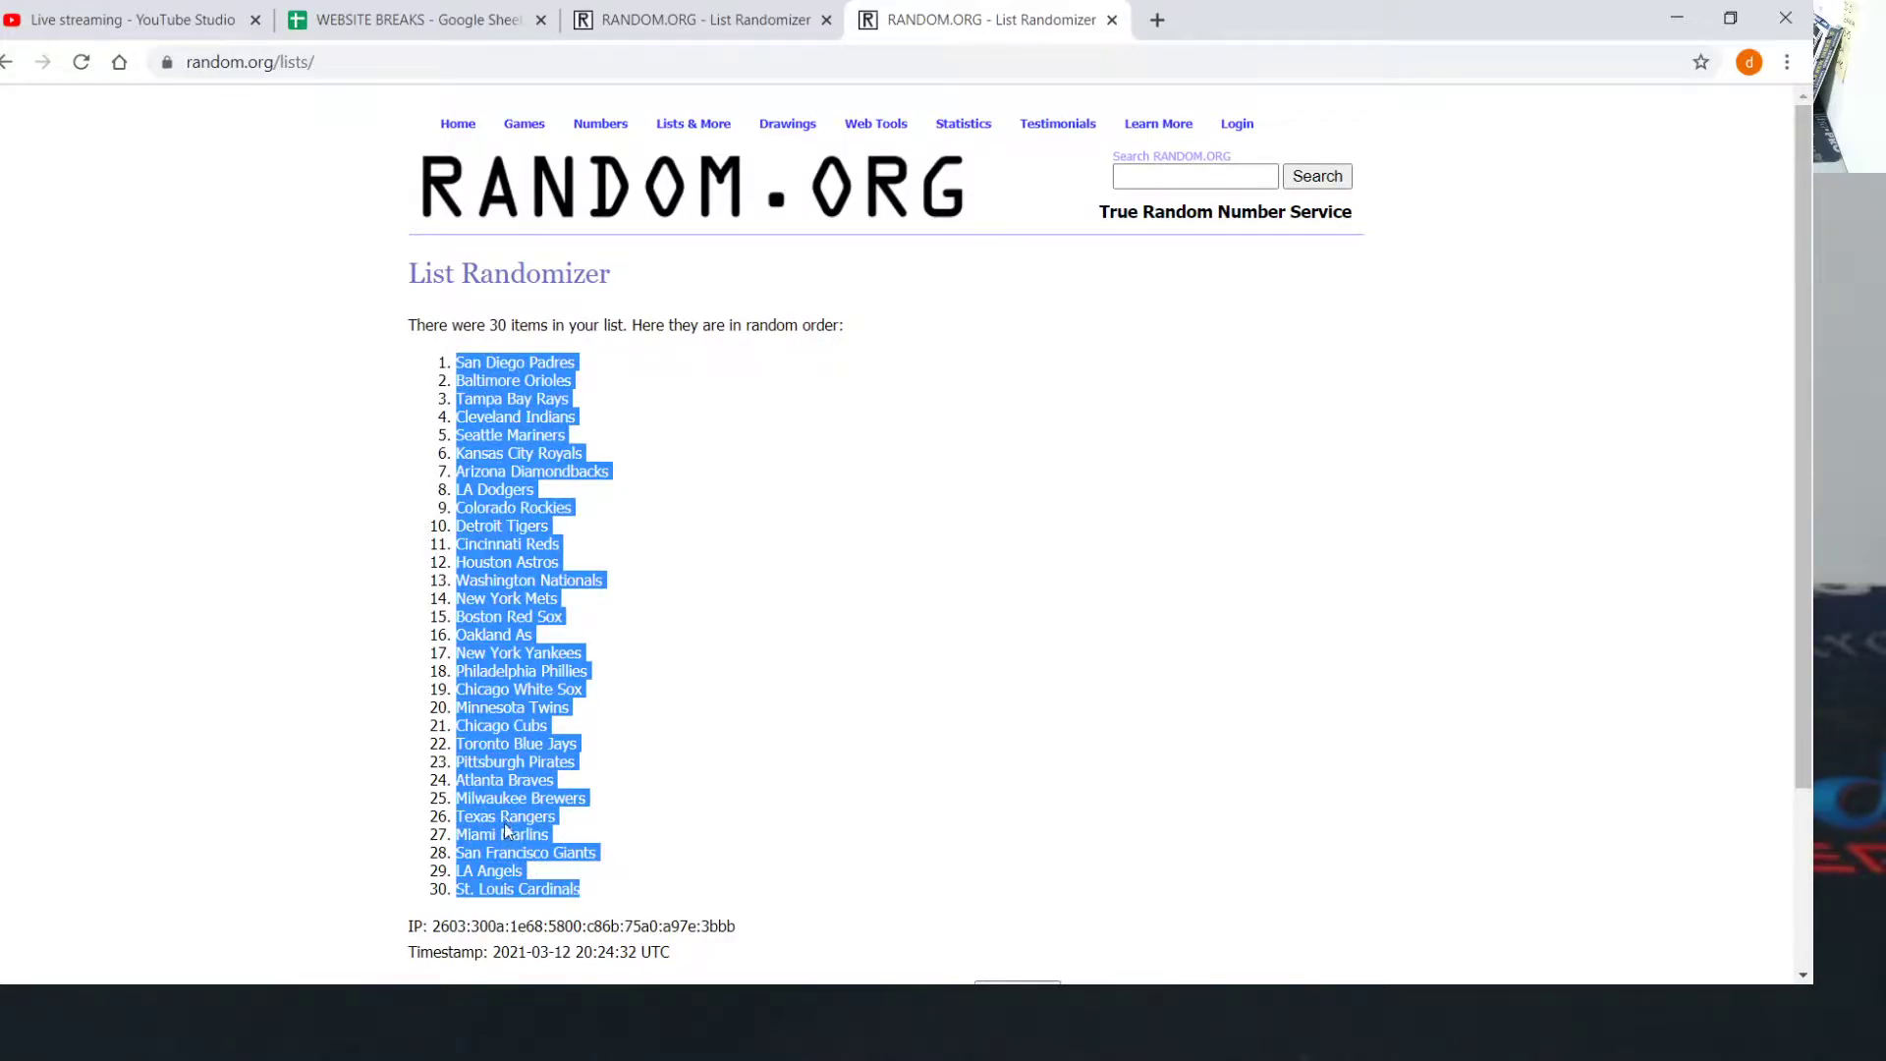
click(407, 22)
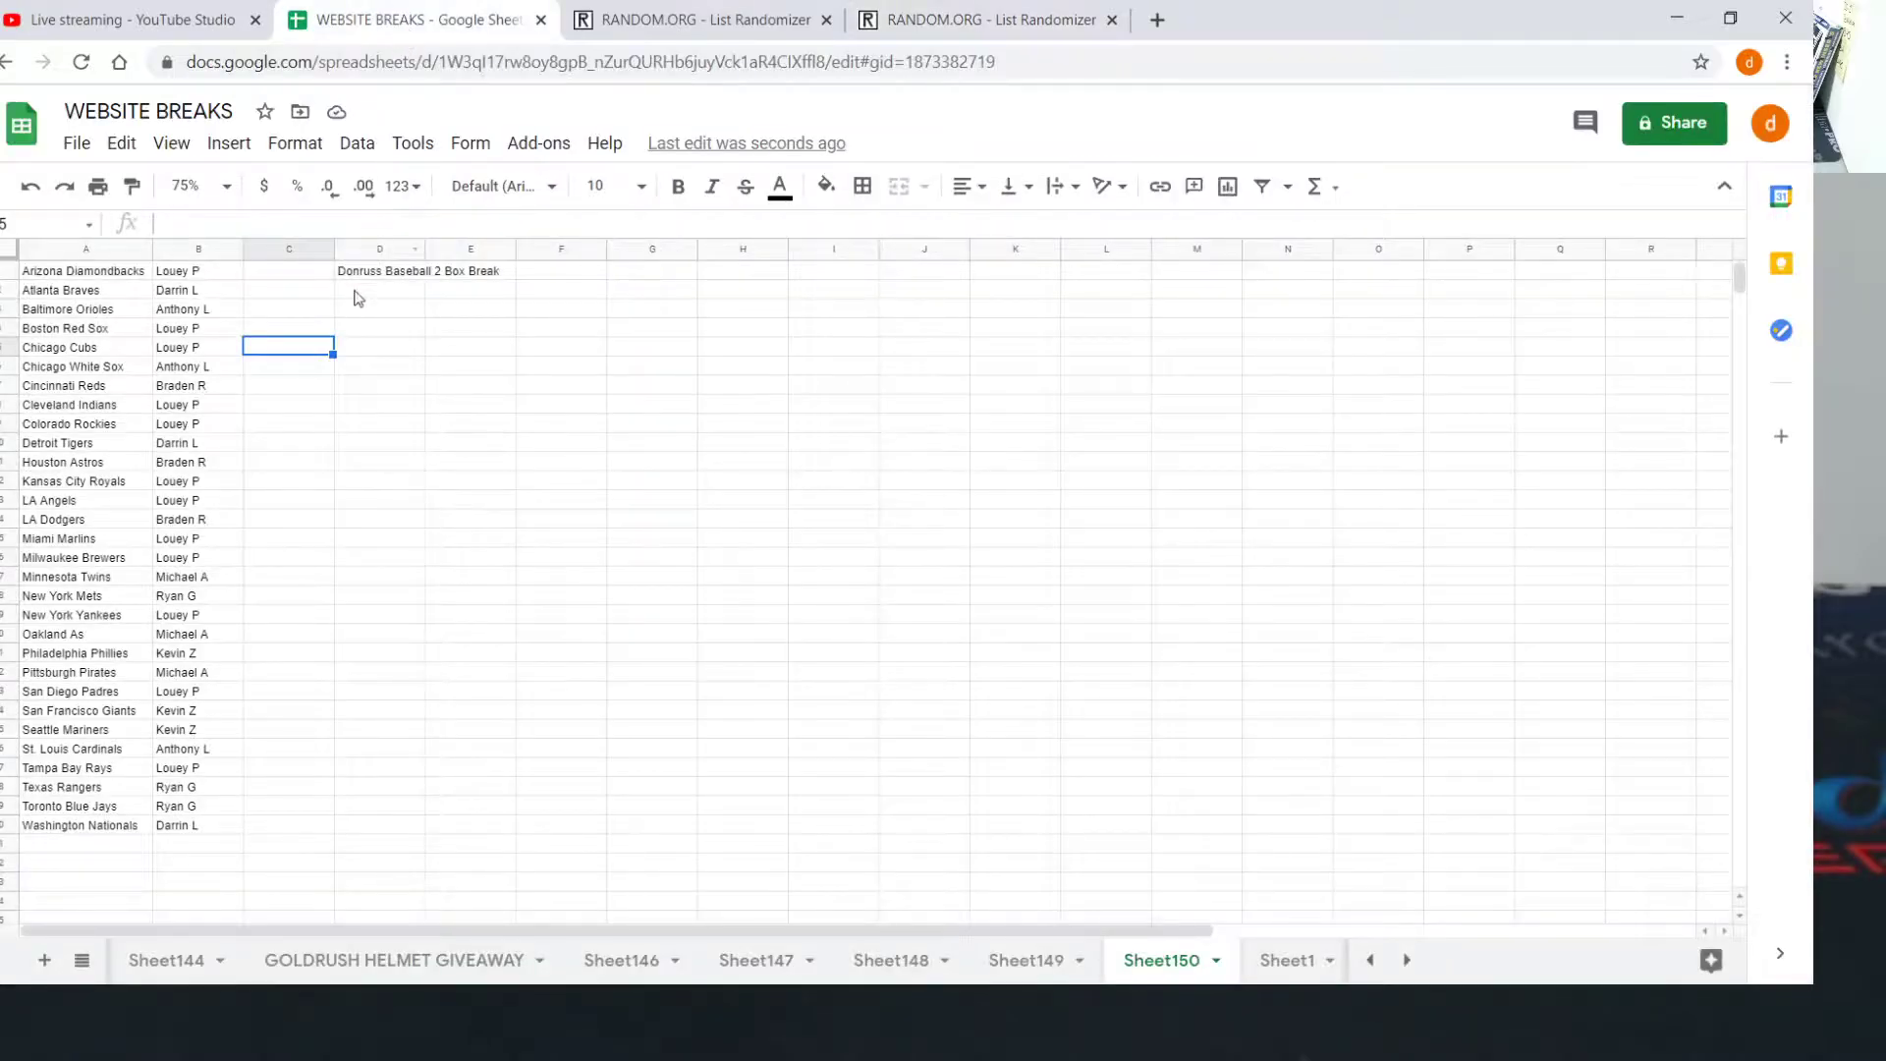
drag(79, 275, 83, 828)
right_click(75, 827)
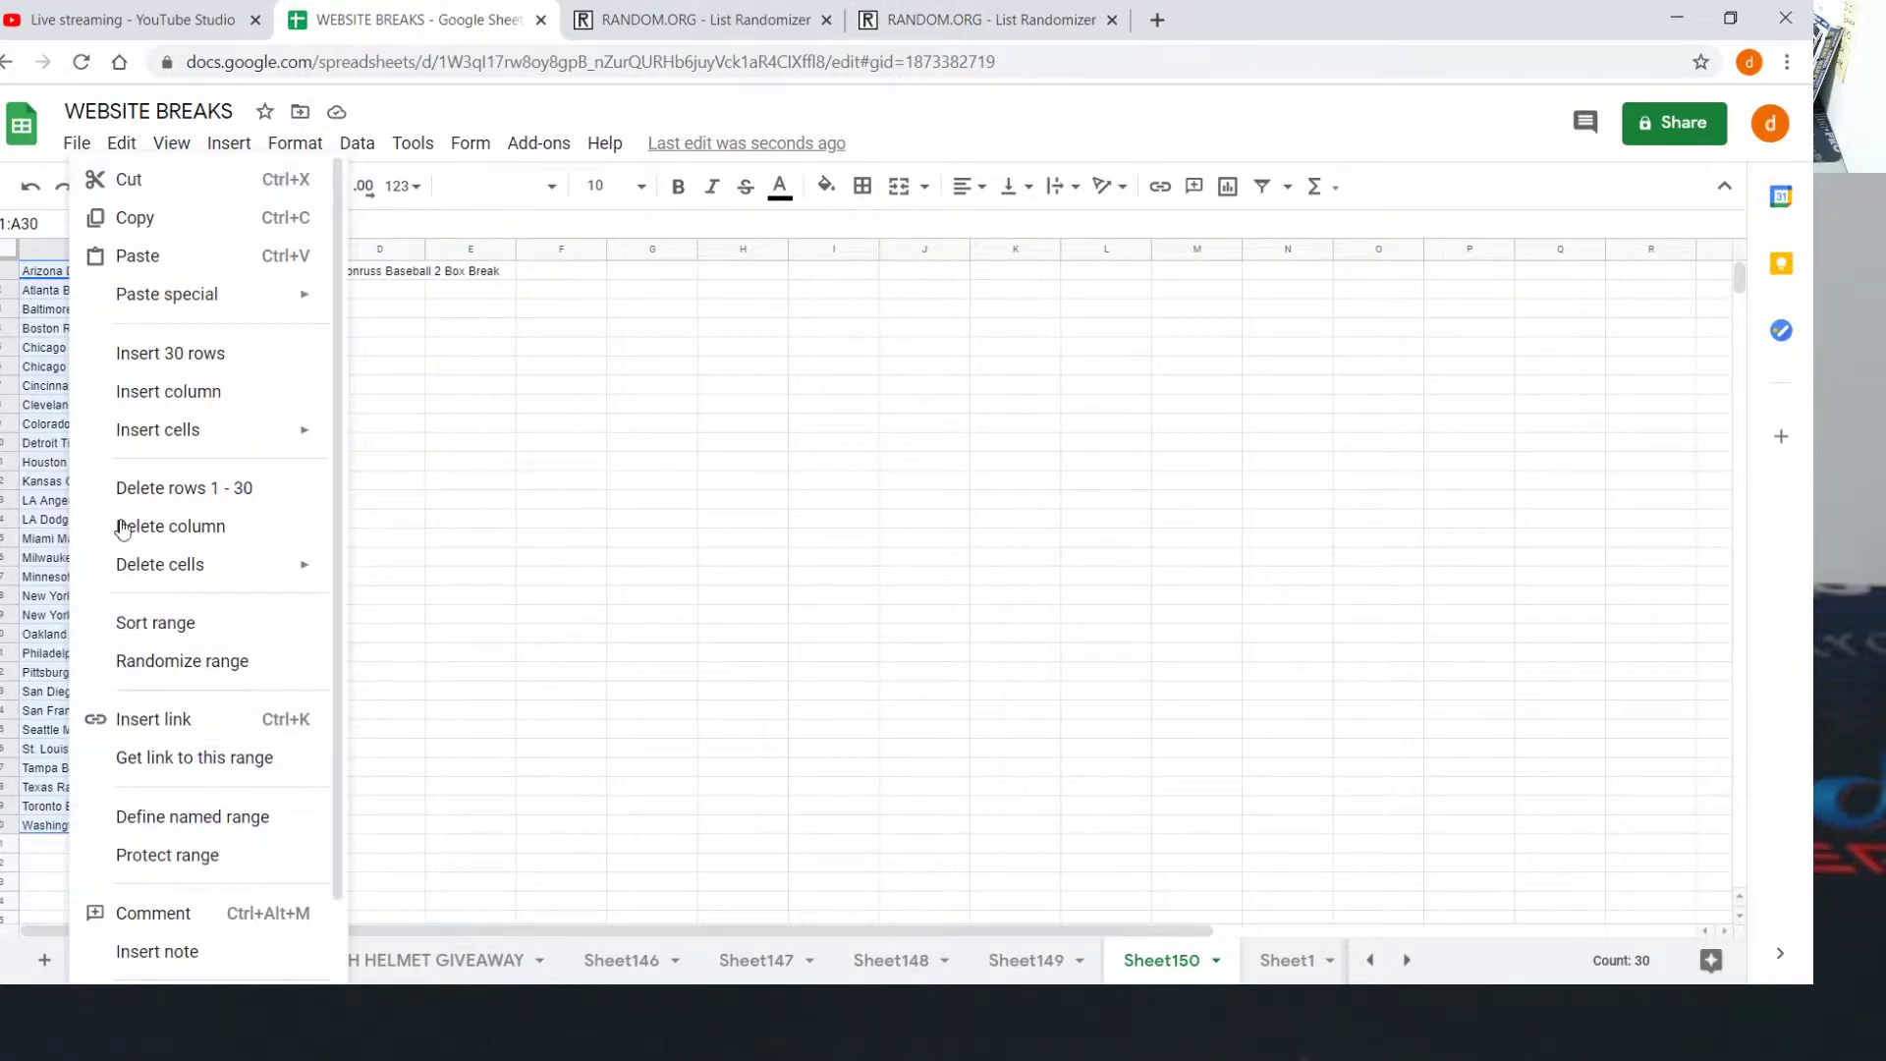
click(118, 255)
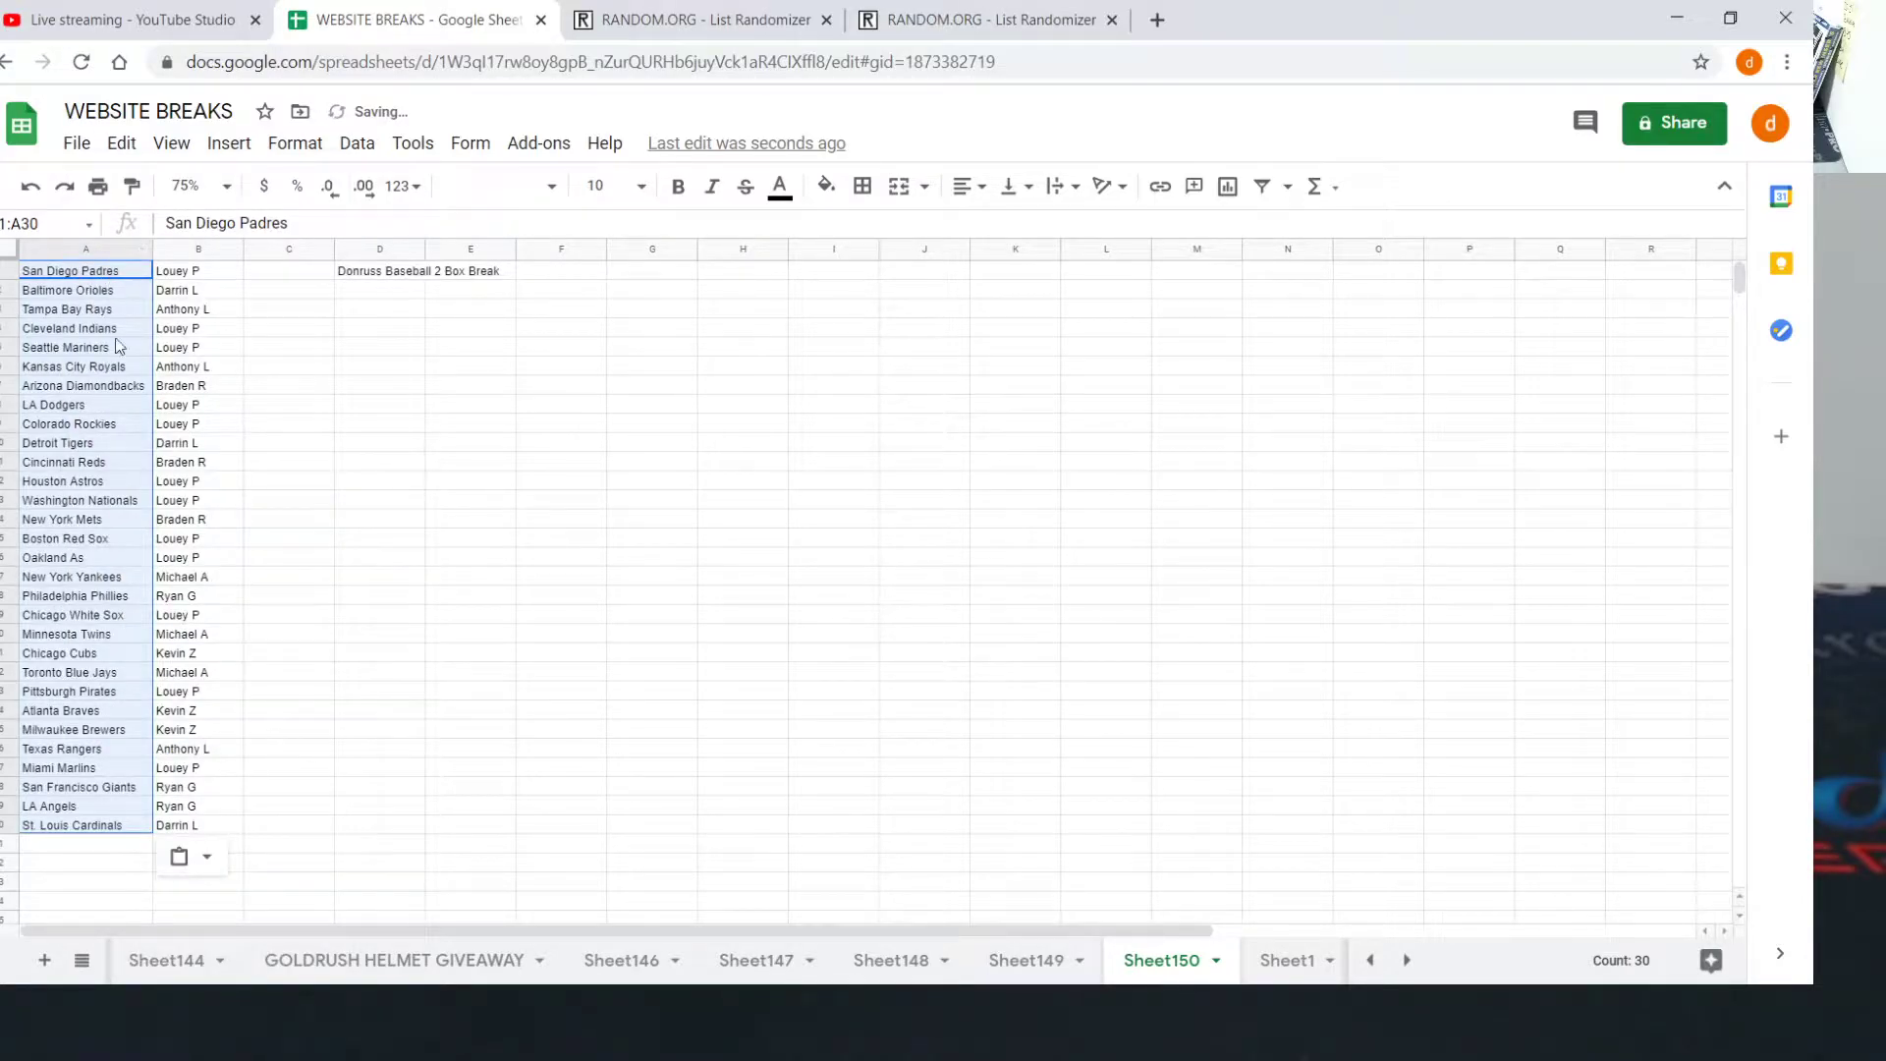
click(288, 653)
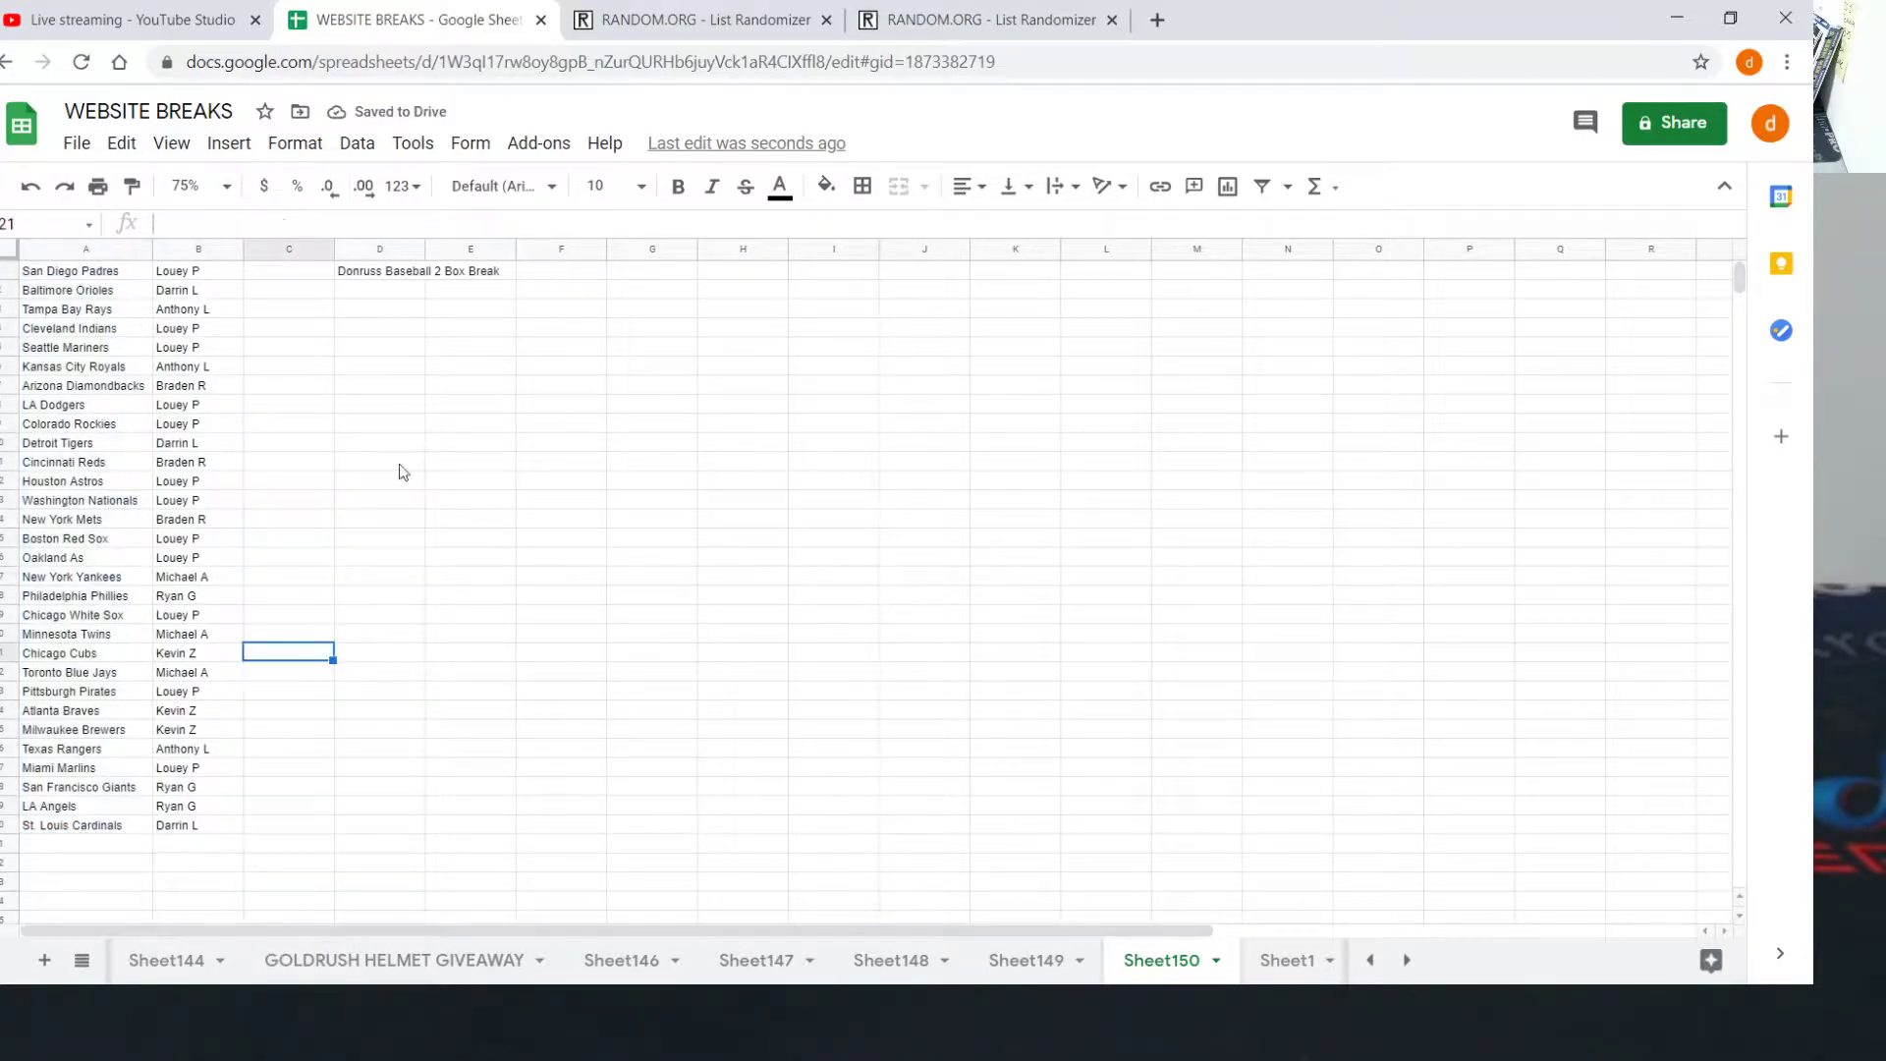
- Check how many times the participant list and the team list were randomized on their RANDOM.ORG result pages
click(586, 12)
scroll(624, 801, down, 2)
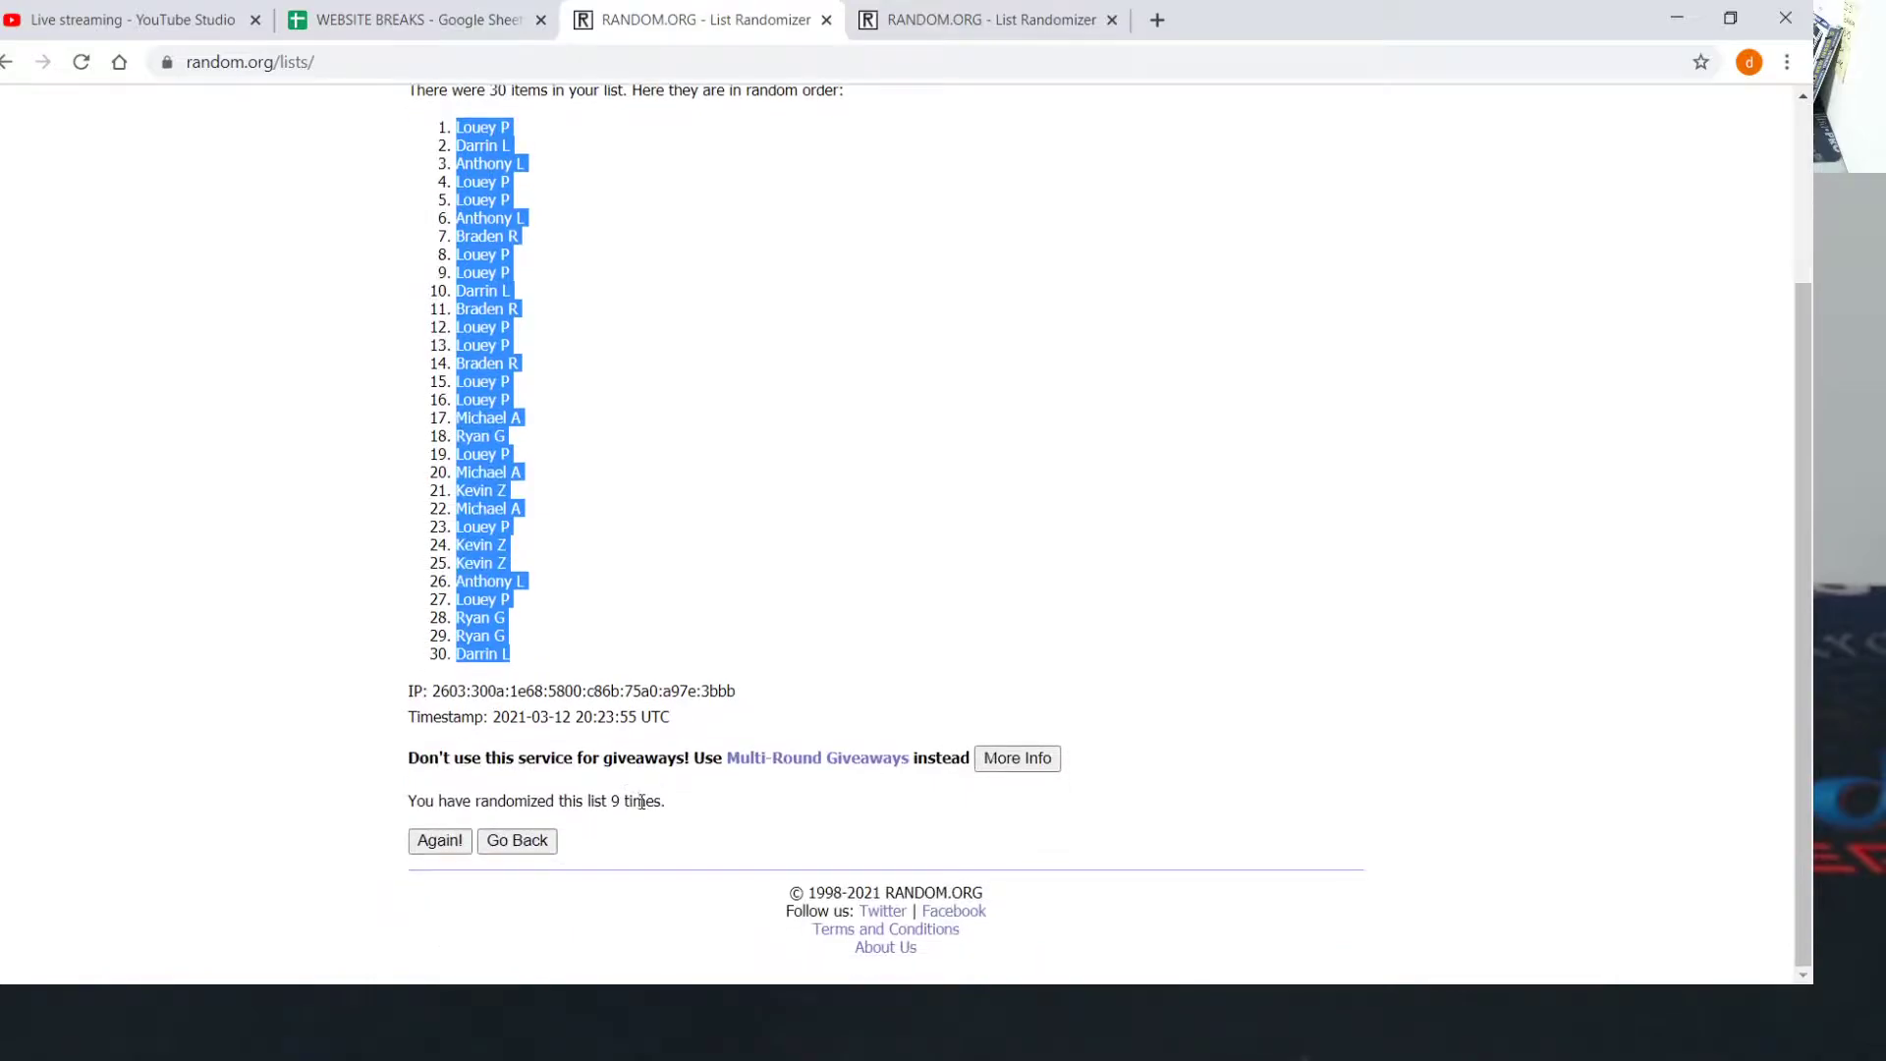
drag(609, 797, 741, 813)
click(697, 516)
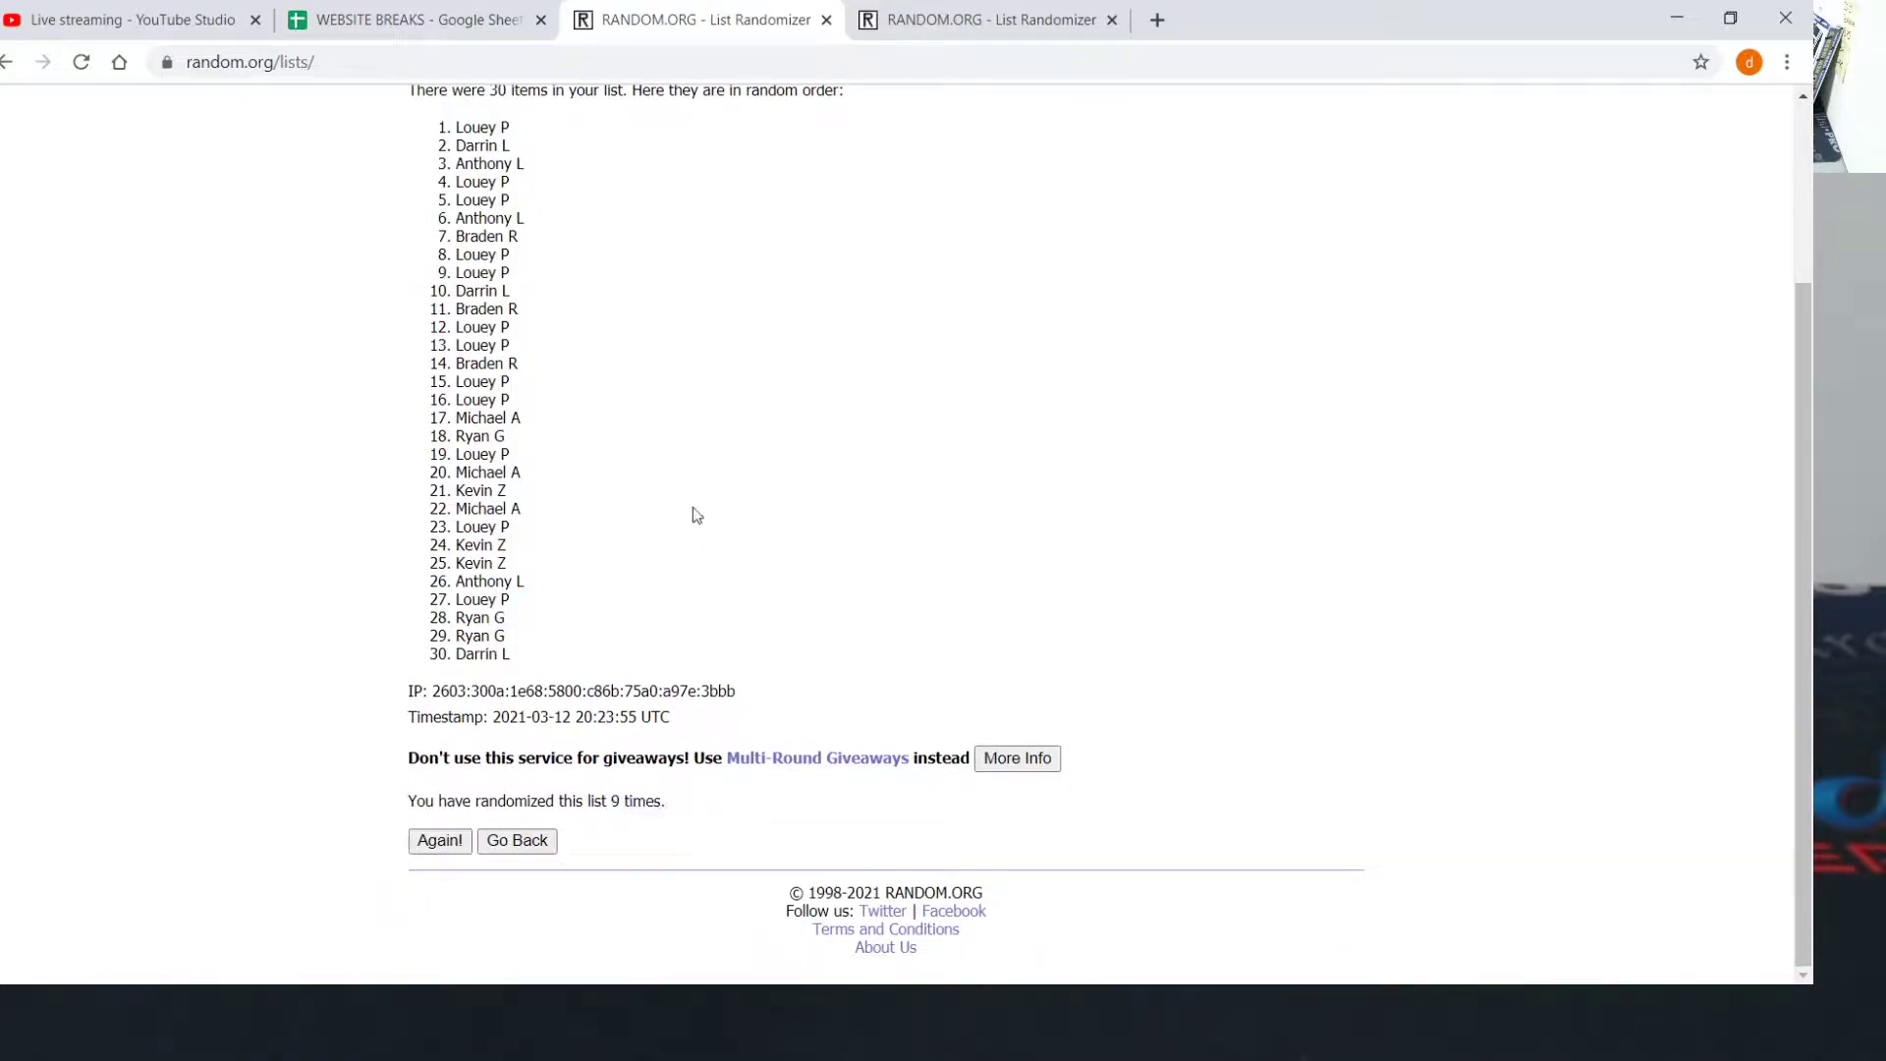
click(888, 19)
scroll(756, 575, down, 2)
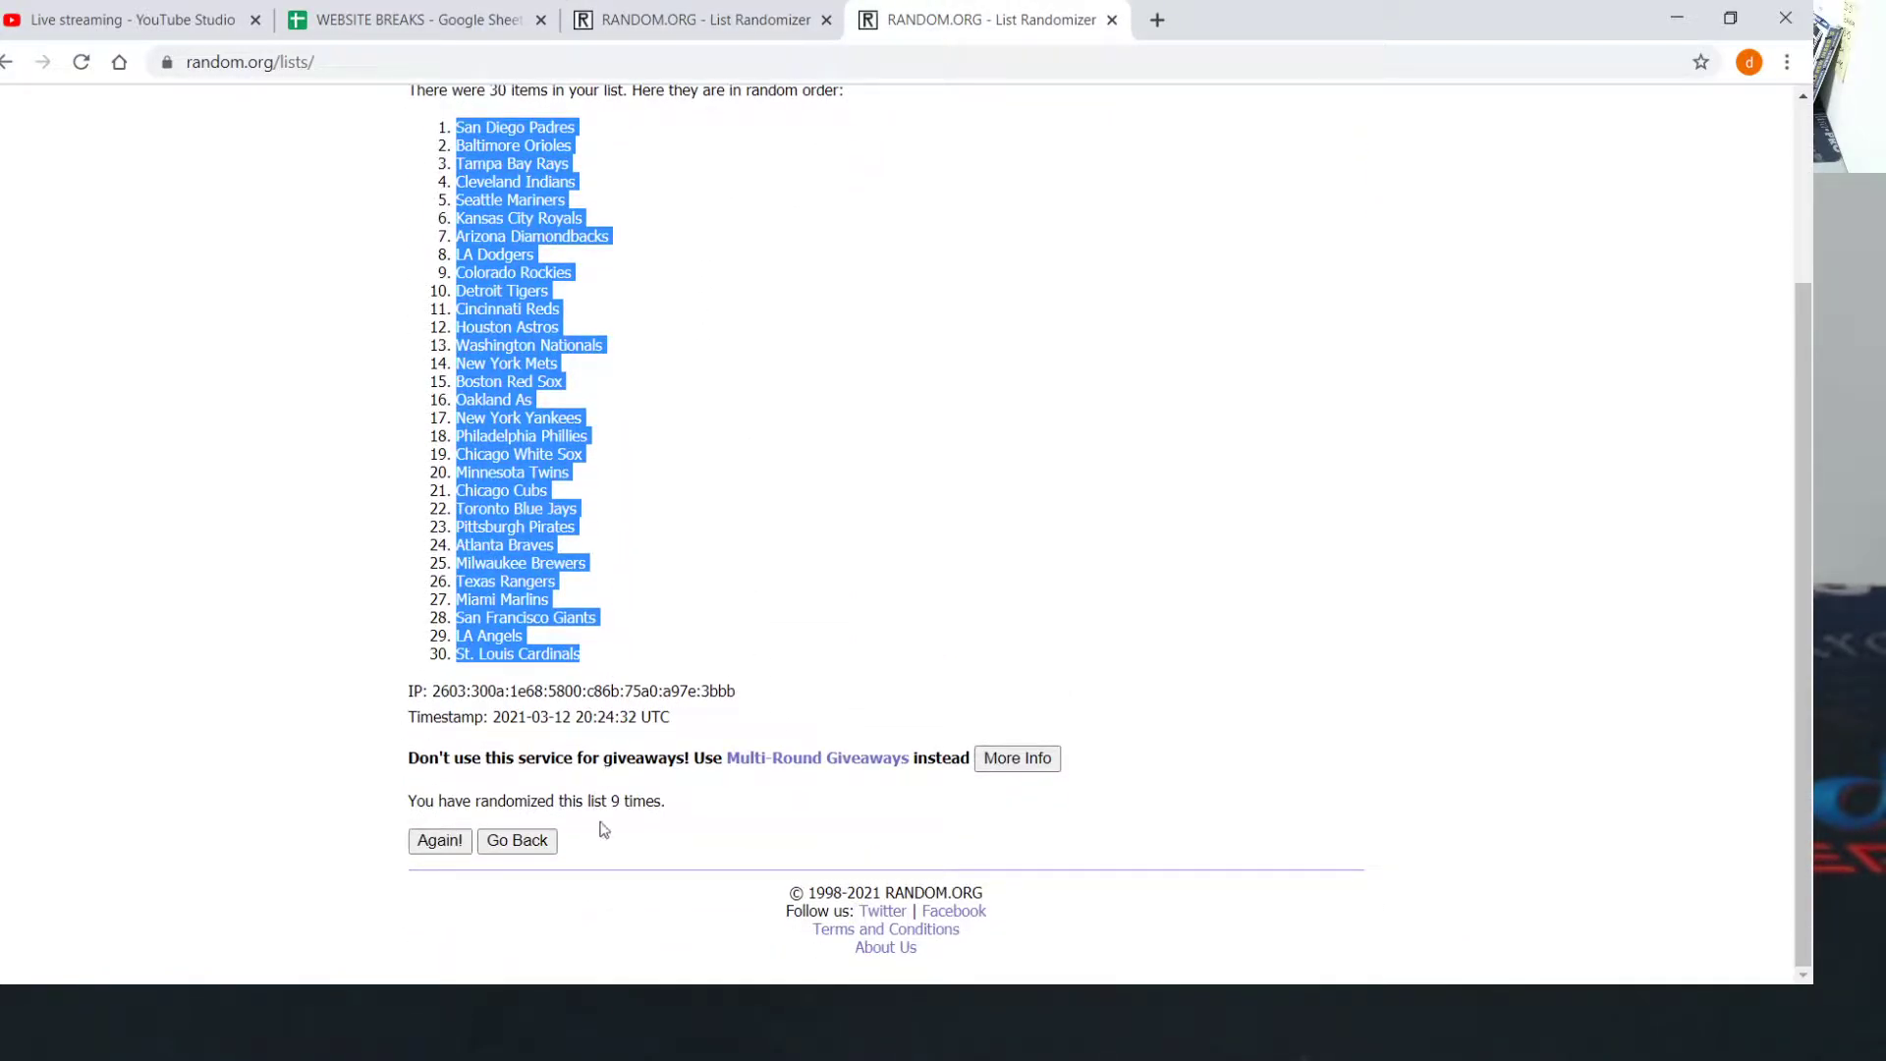
drag(611, 800, 665, 801)
click(729, 458)
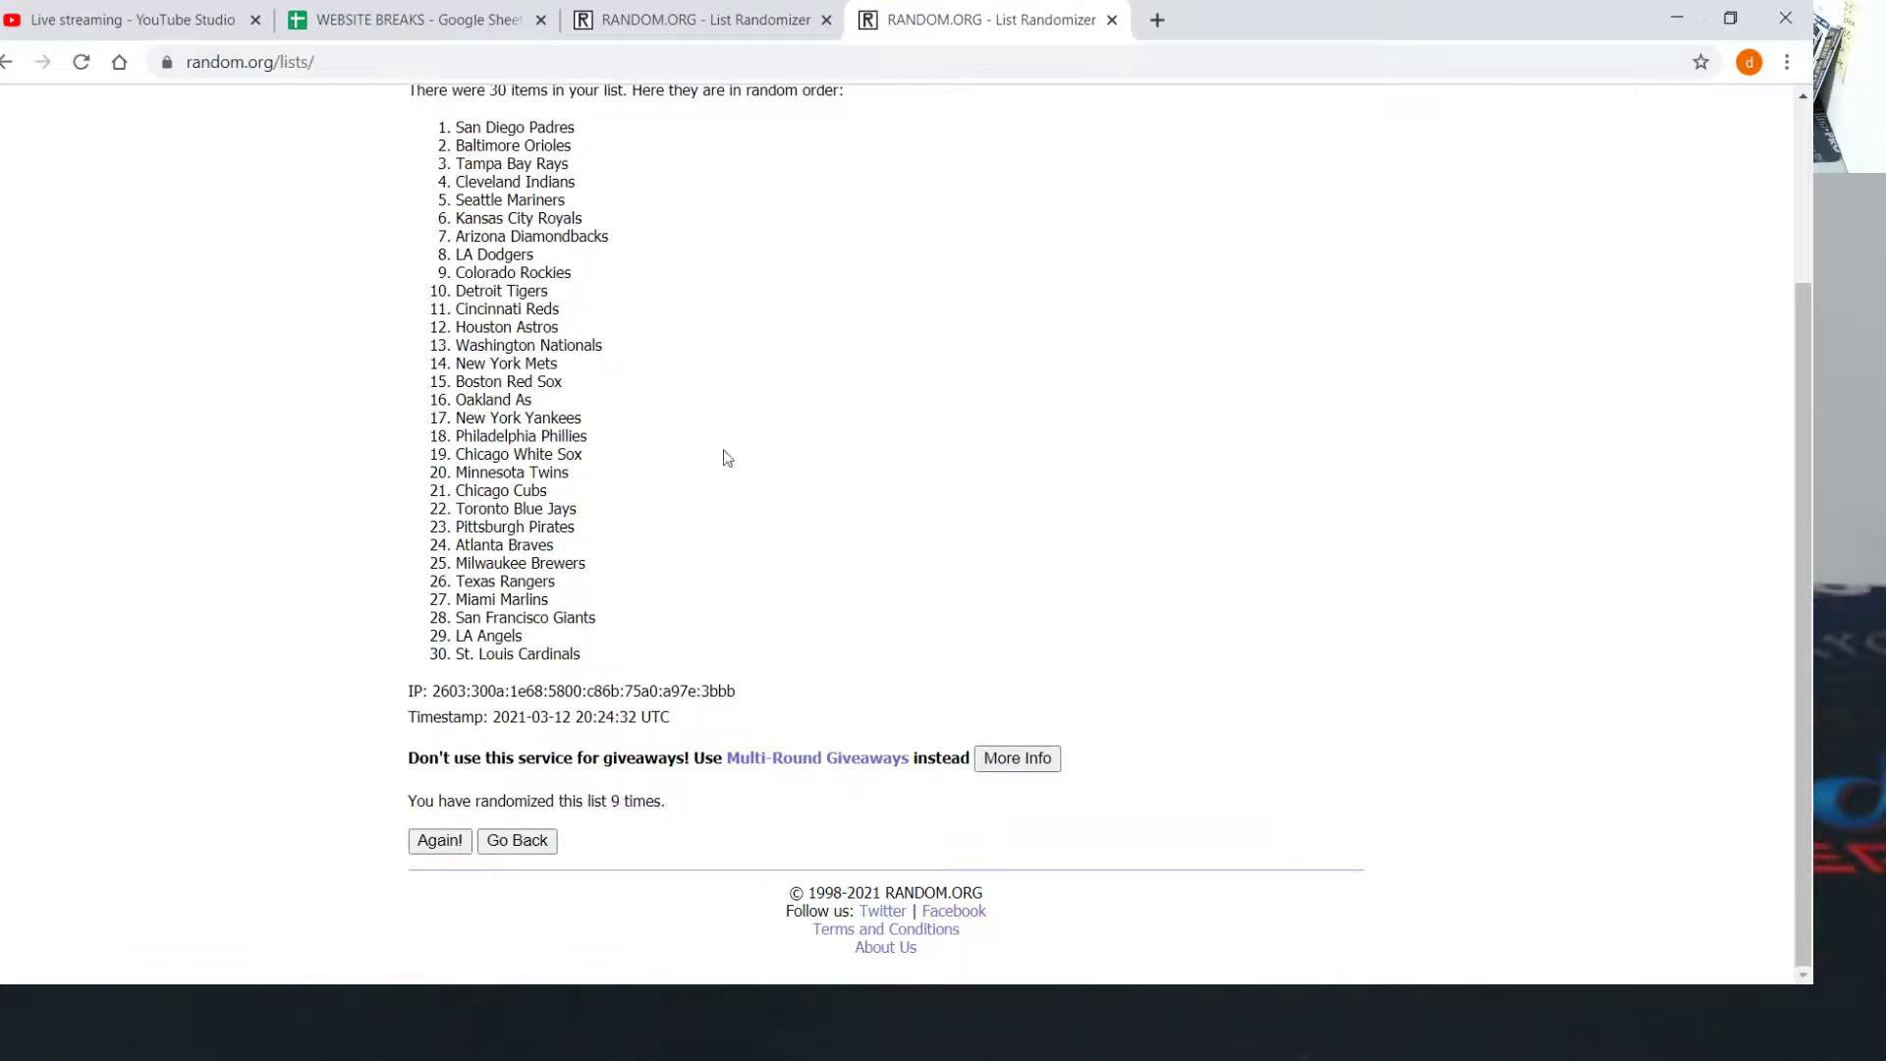
- Sort Sheet150 of the WEBSITE BREAKS spreadsheet from A to Z by the participant names in column B
click(437, 19)
right_click(200, 249)
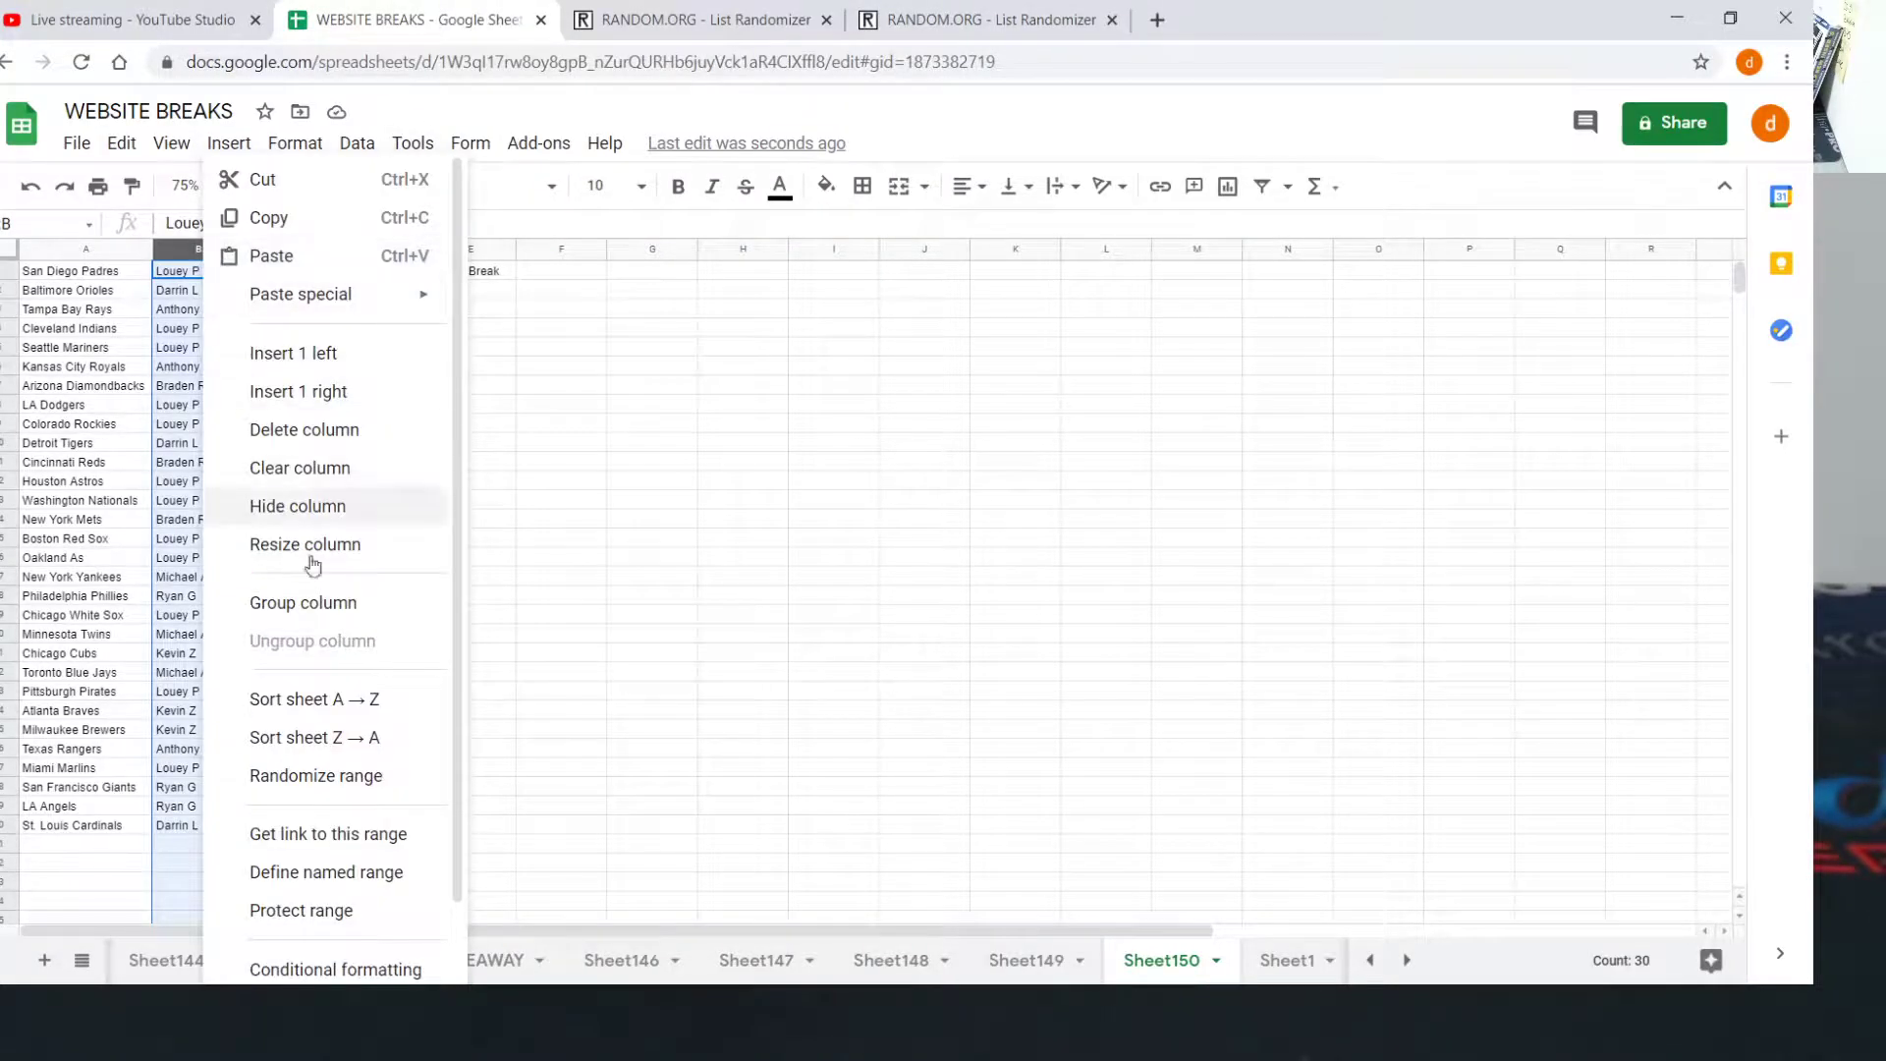
click(315, 699)
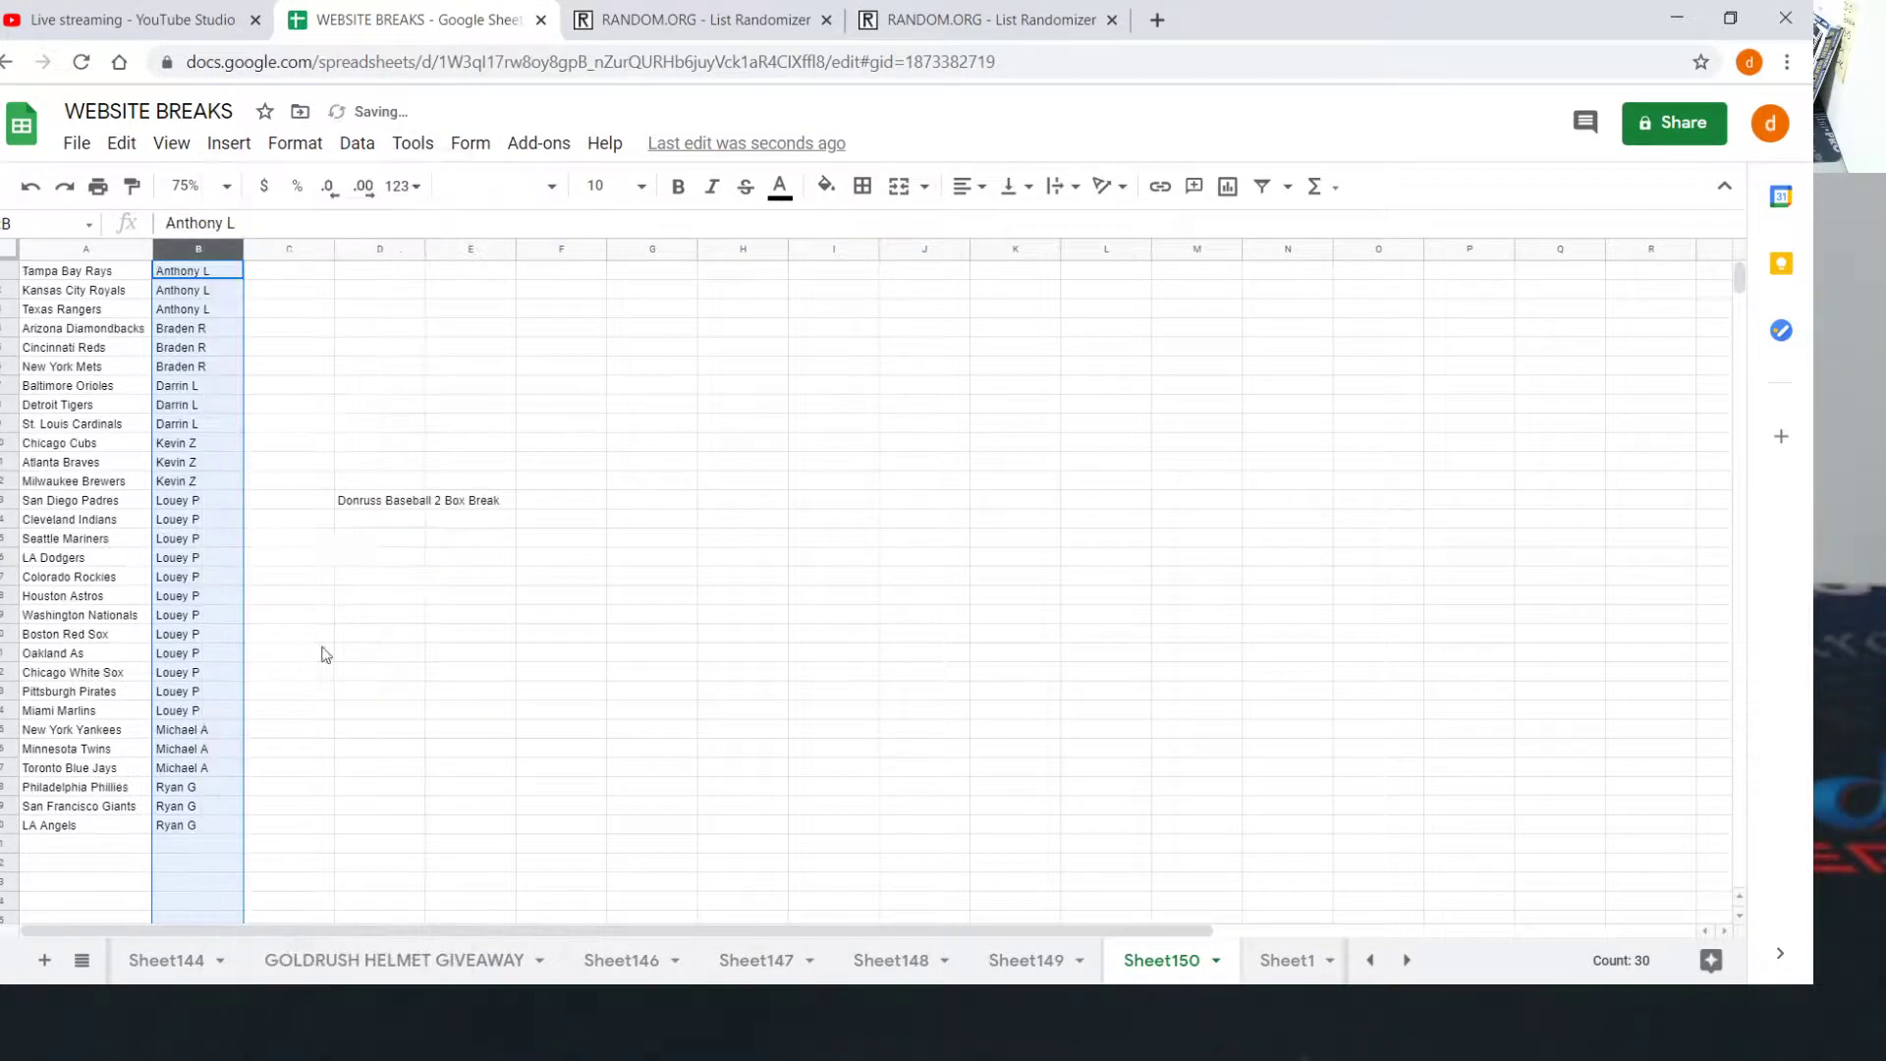
click(287, 275)
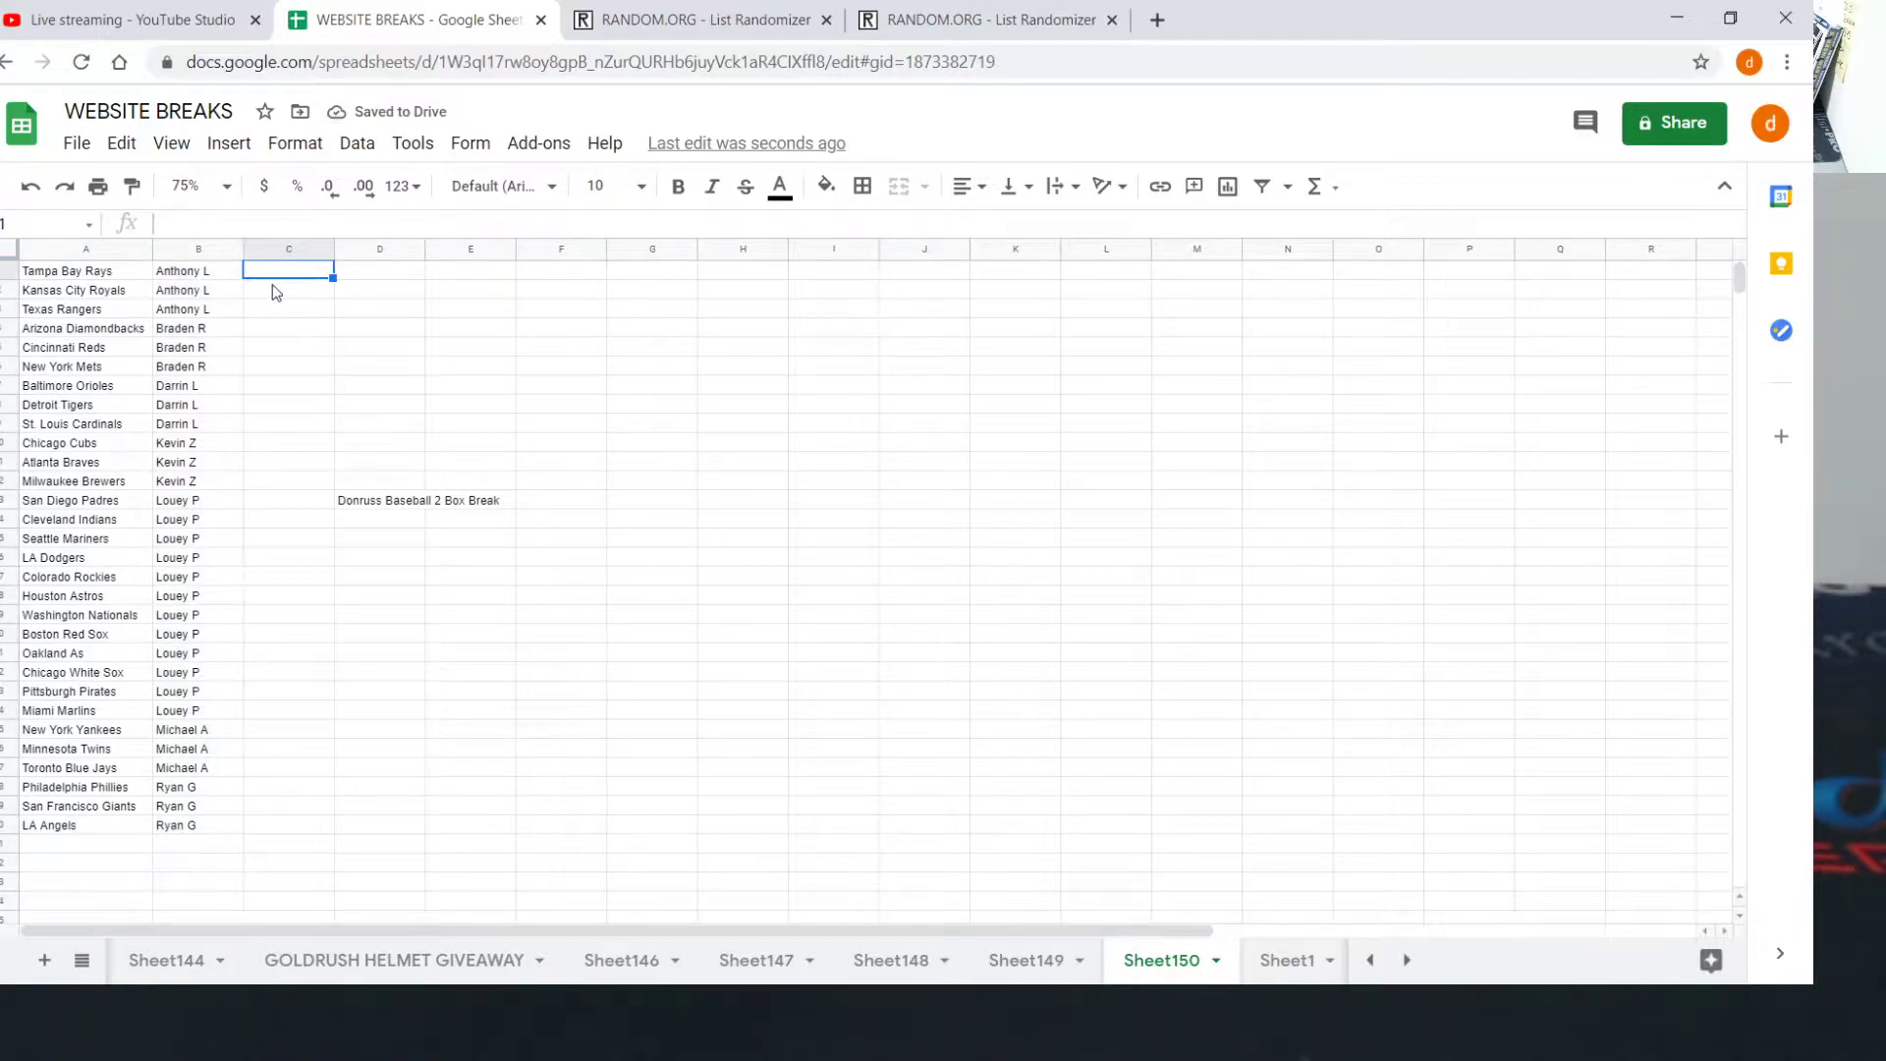